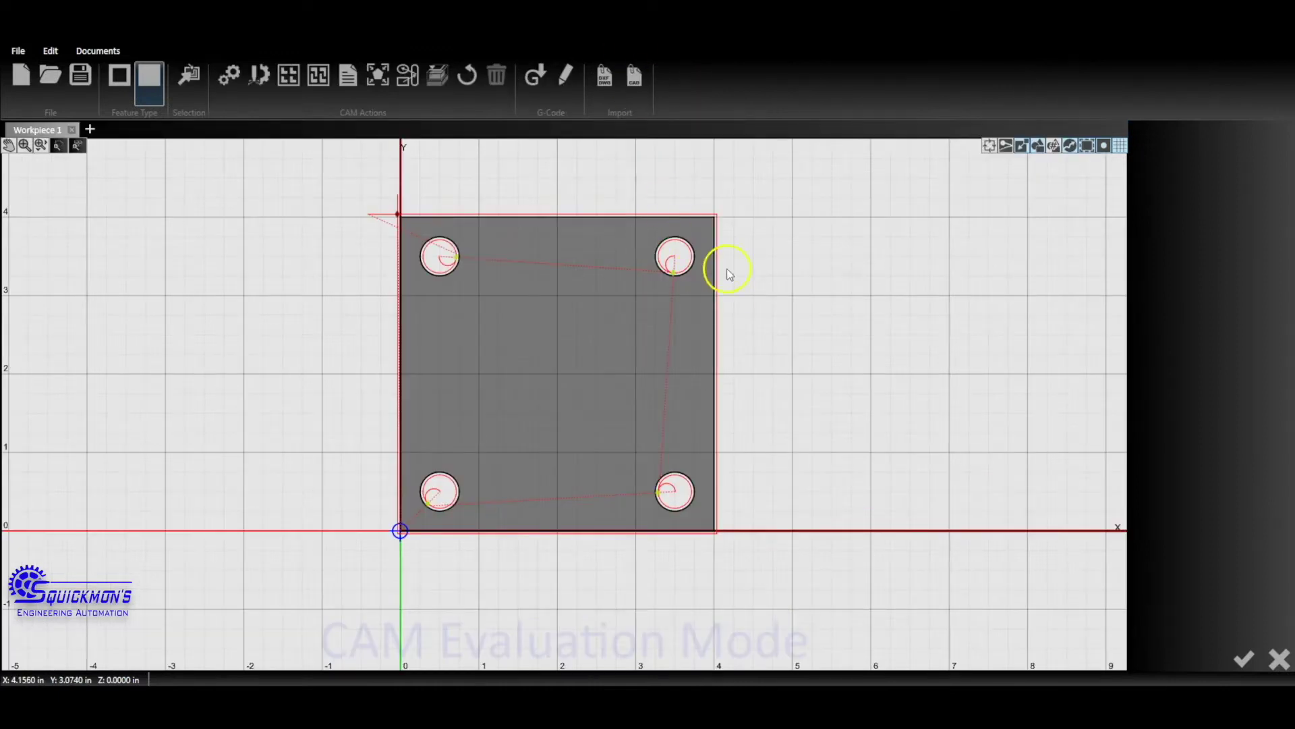
Select the top-left hole and inspect the plate's hole toolpaths in CAM
click(449, 269)
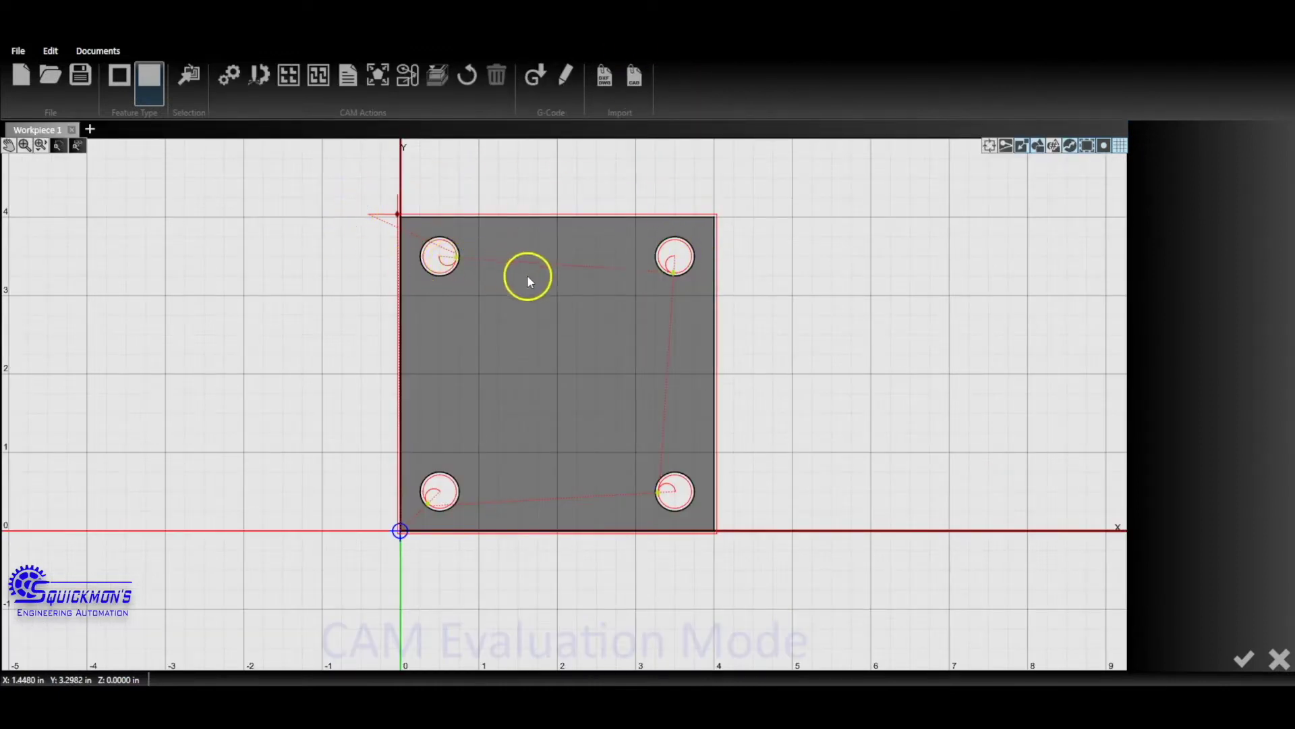
scroll(463, 273, down, 1)
scroll(438, 222, up, 5)
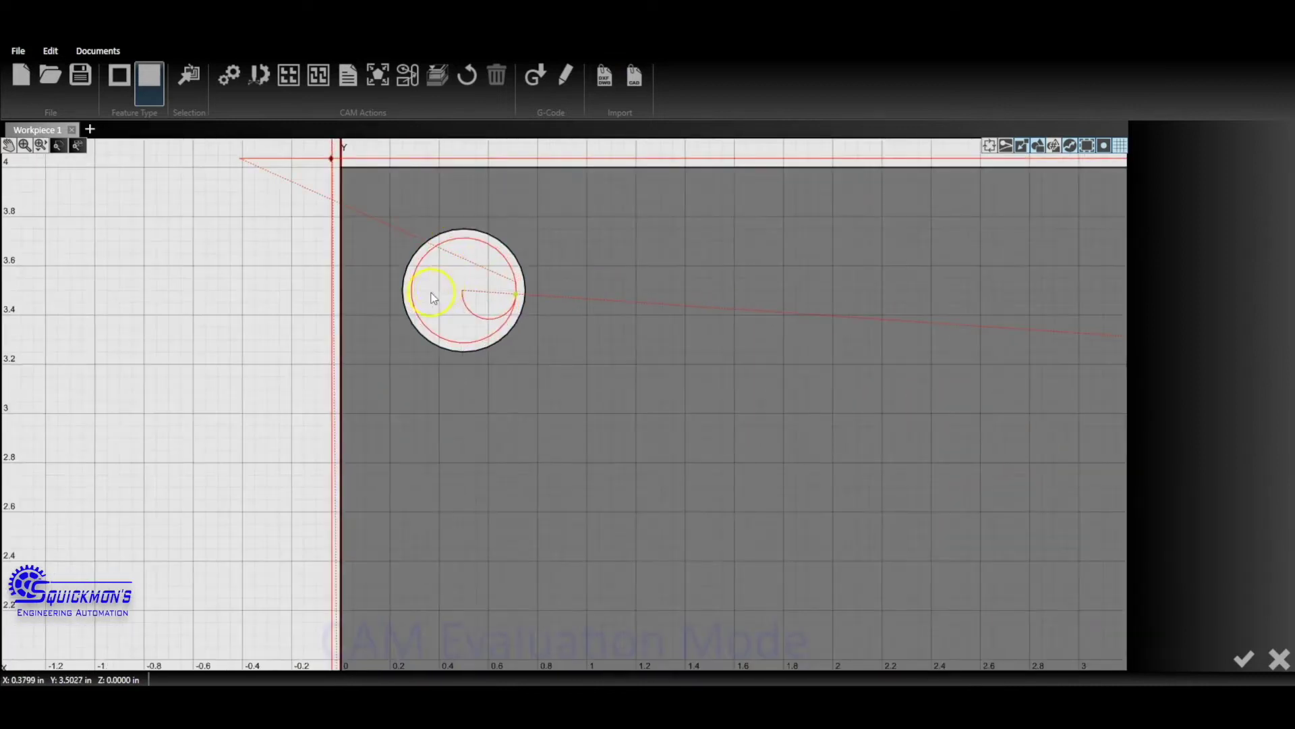
scroll(468, 268, down, 5)
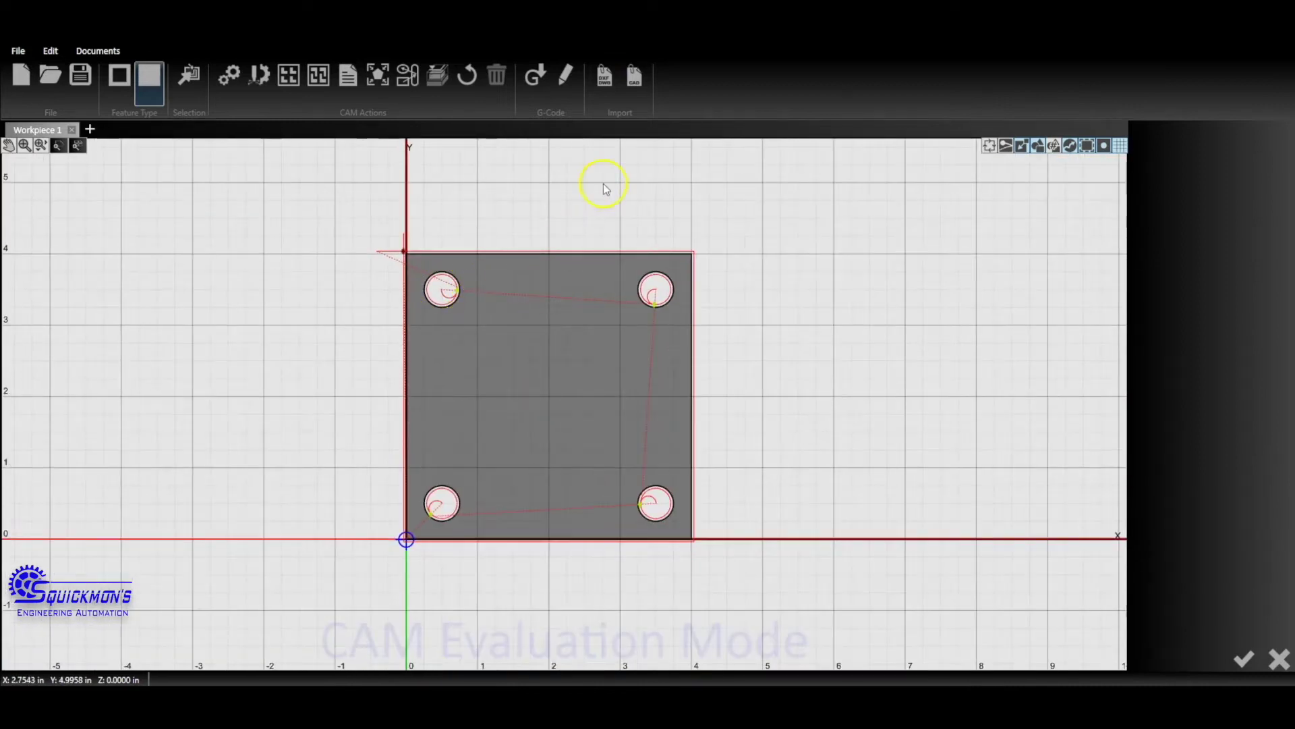
Send the plate's toolpath to CNC and accept the 25-line evaluation limit warning
click(535, 74)
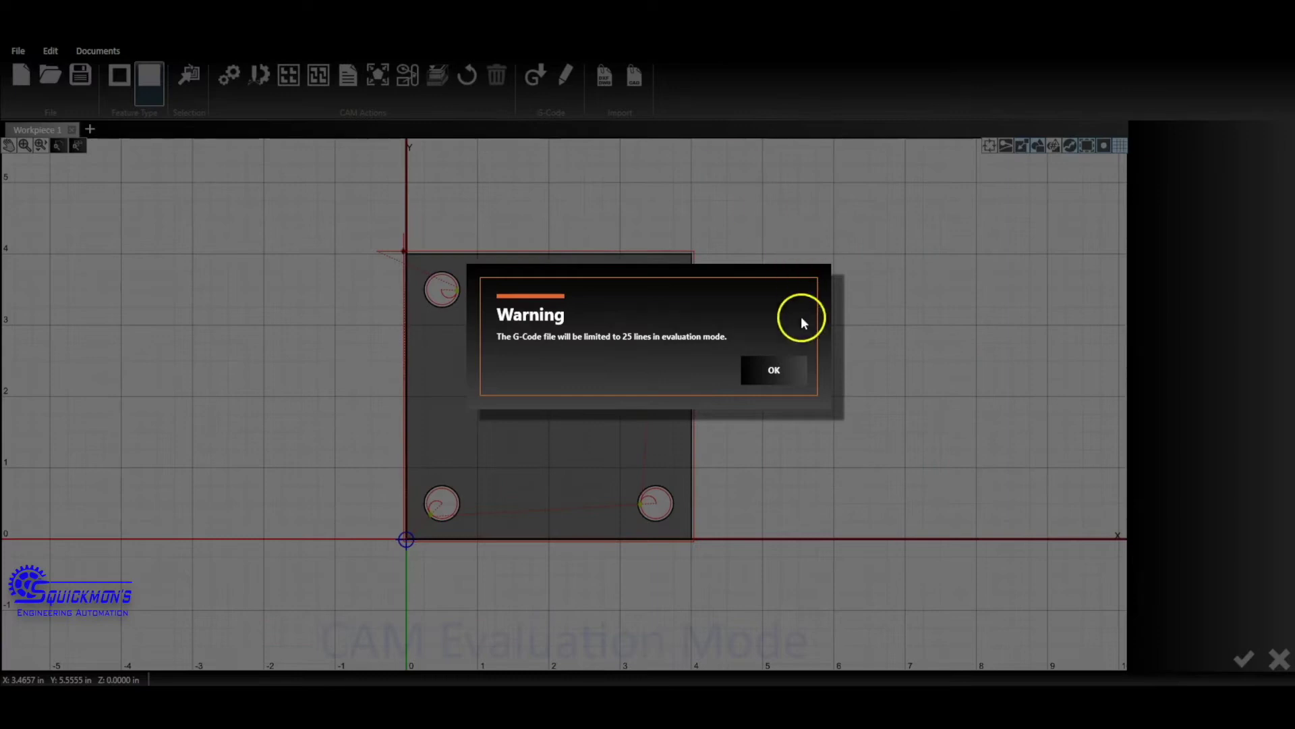
click(776, 370)
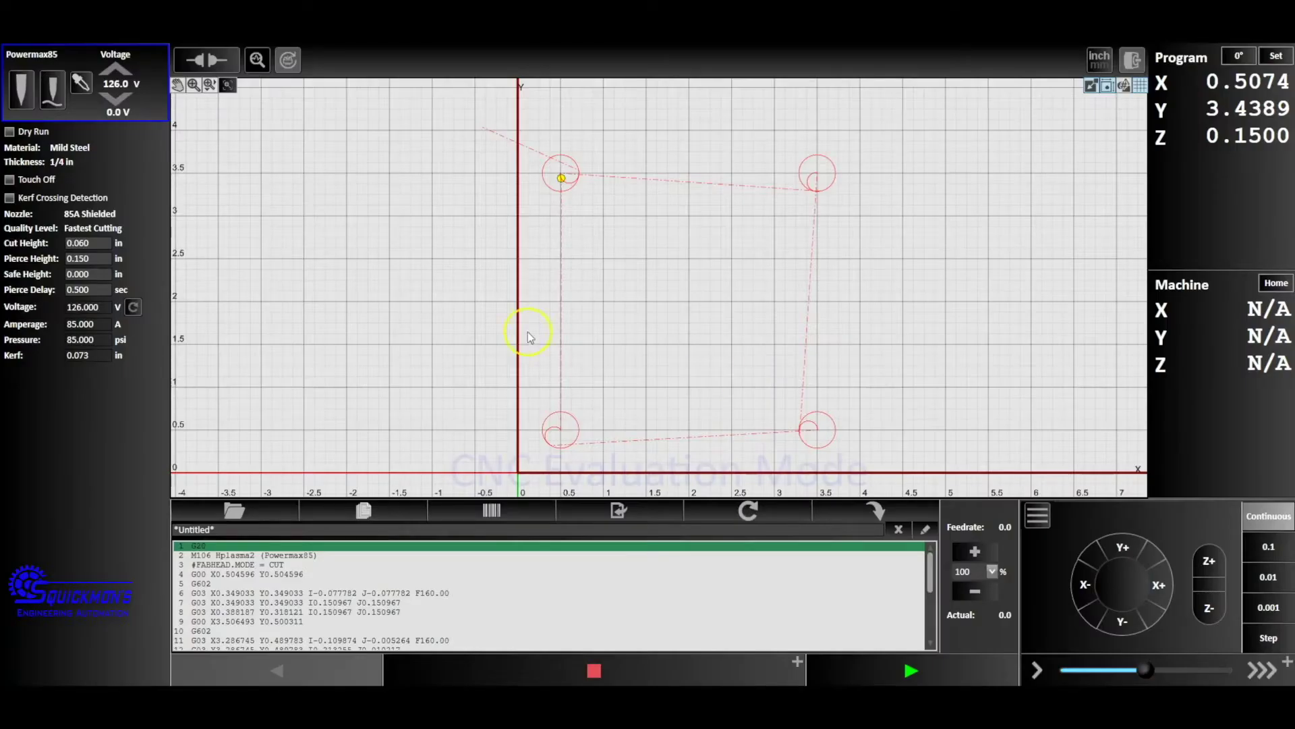
scroll(533, 310, down, 2)
scroll(569, 338, up, 4)
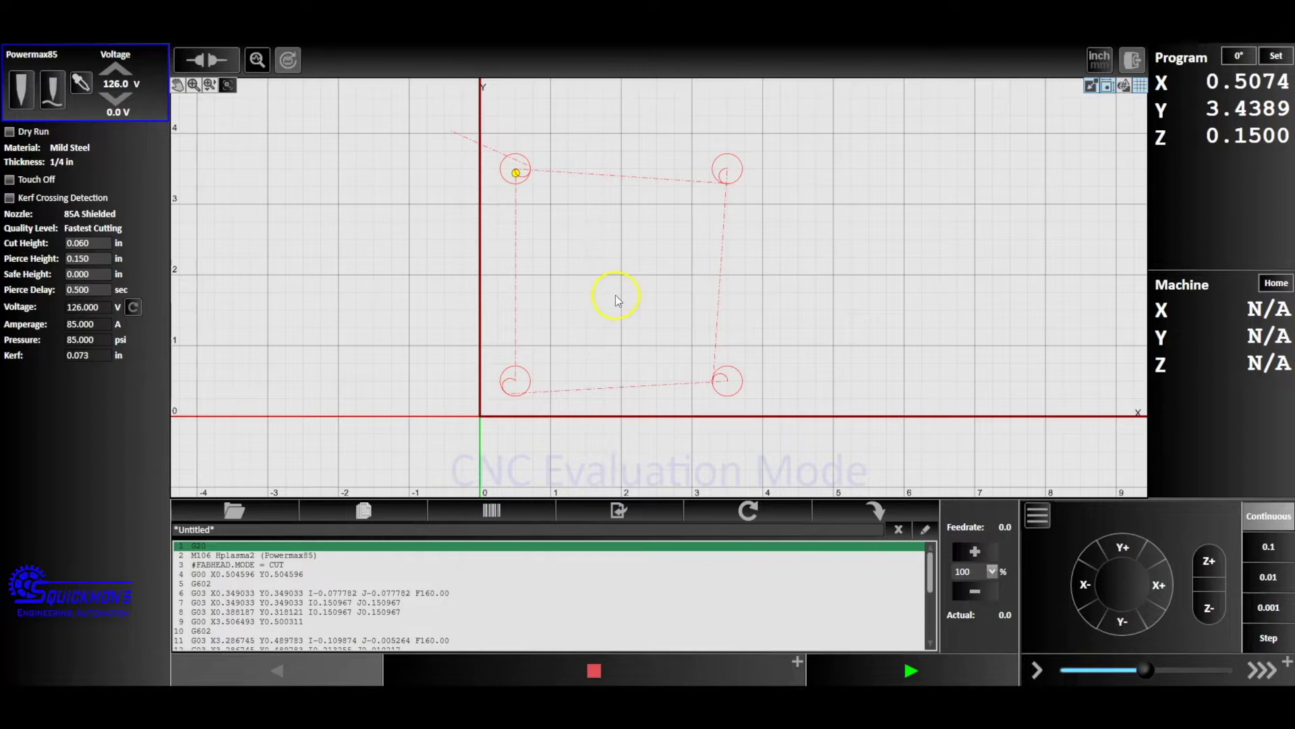
scroll(525, 241, down, 1)
scroll(484, 240, up, 1)
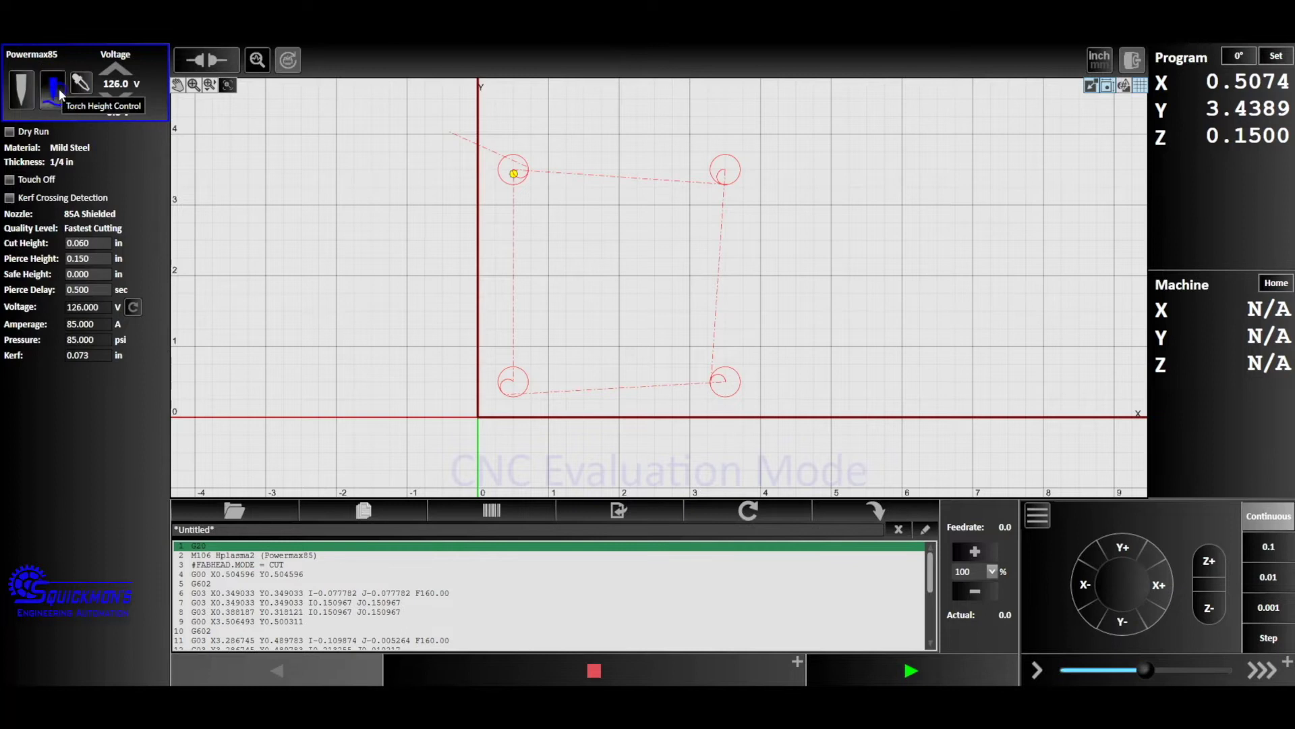
click(54, 87)
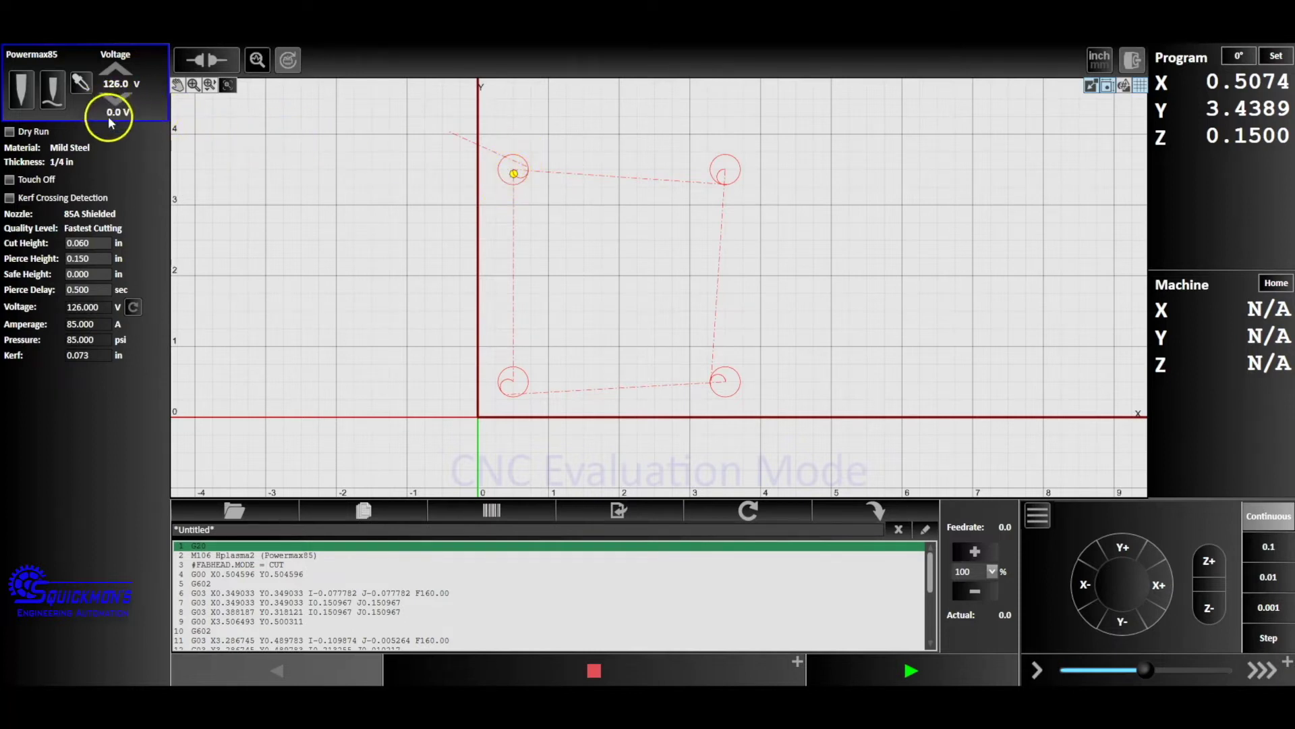
click(113, 84)
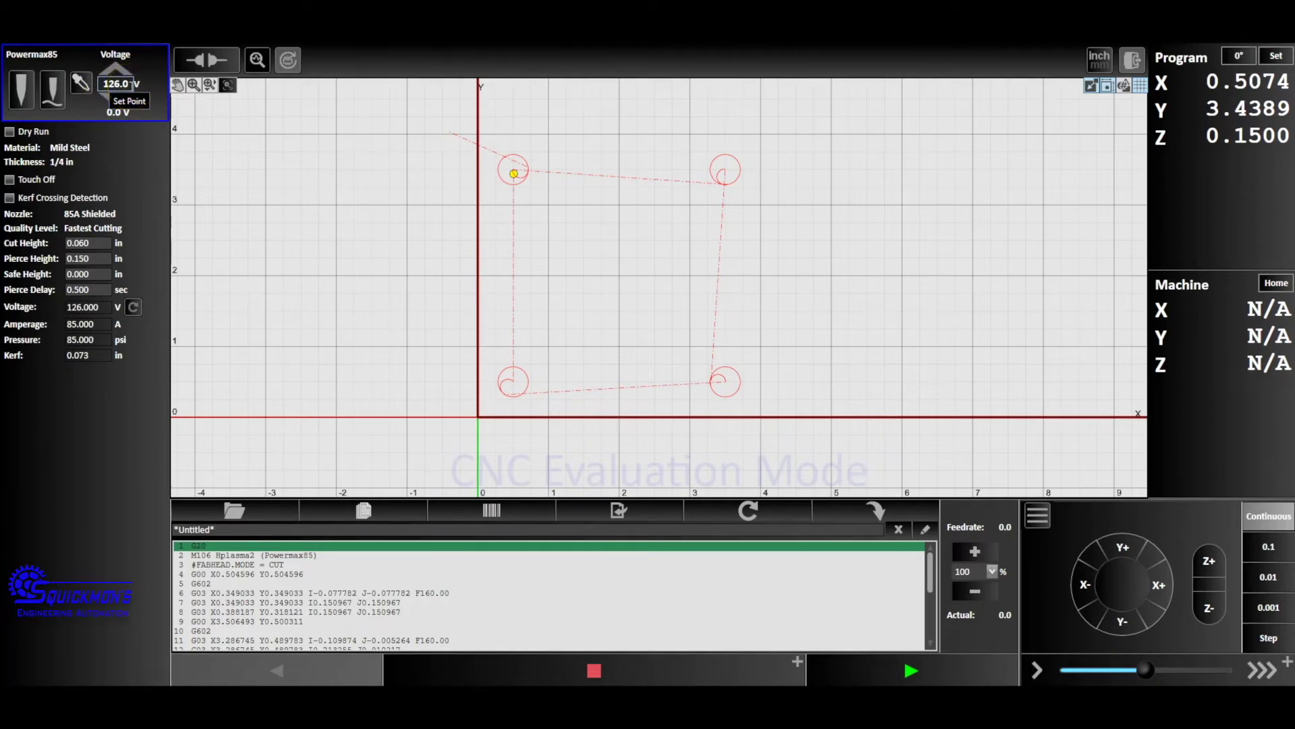
click(106, 84)
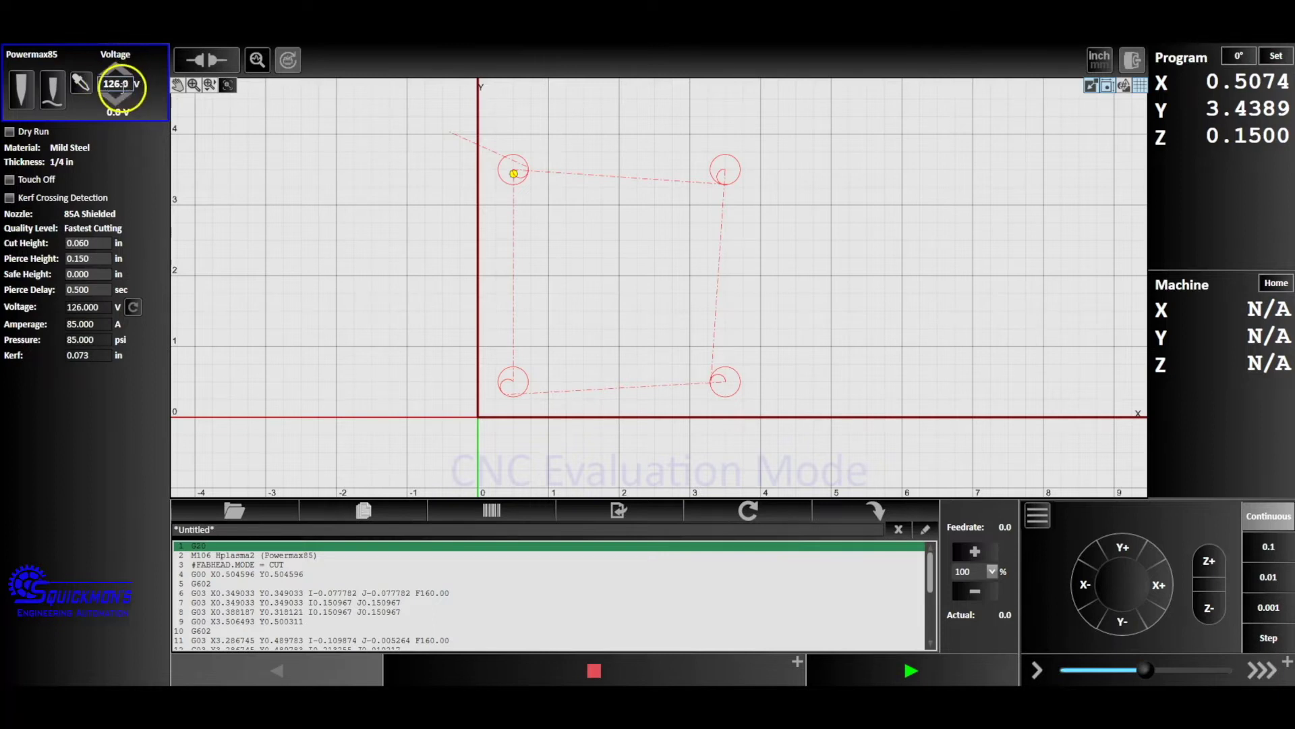
click(86, 90)
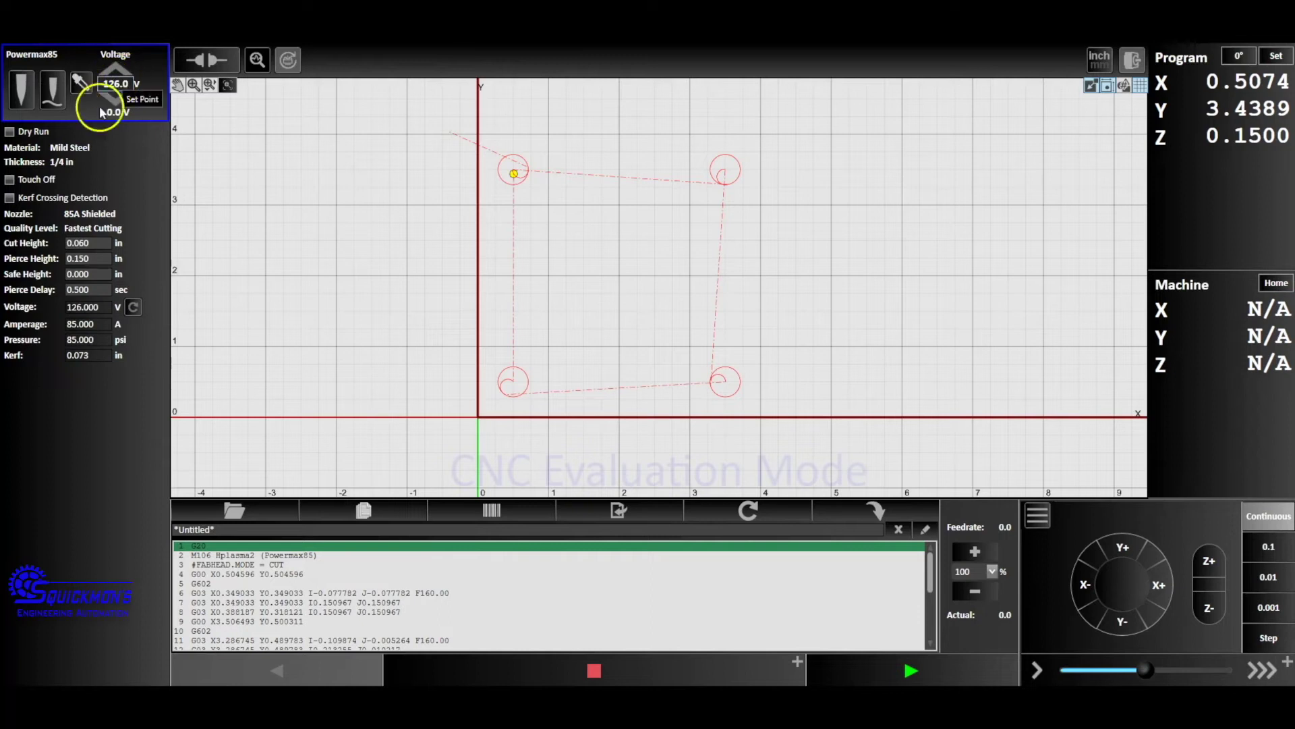
click(113, 274)
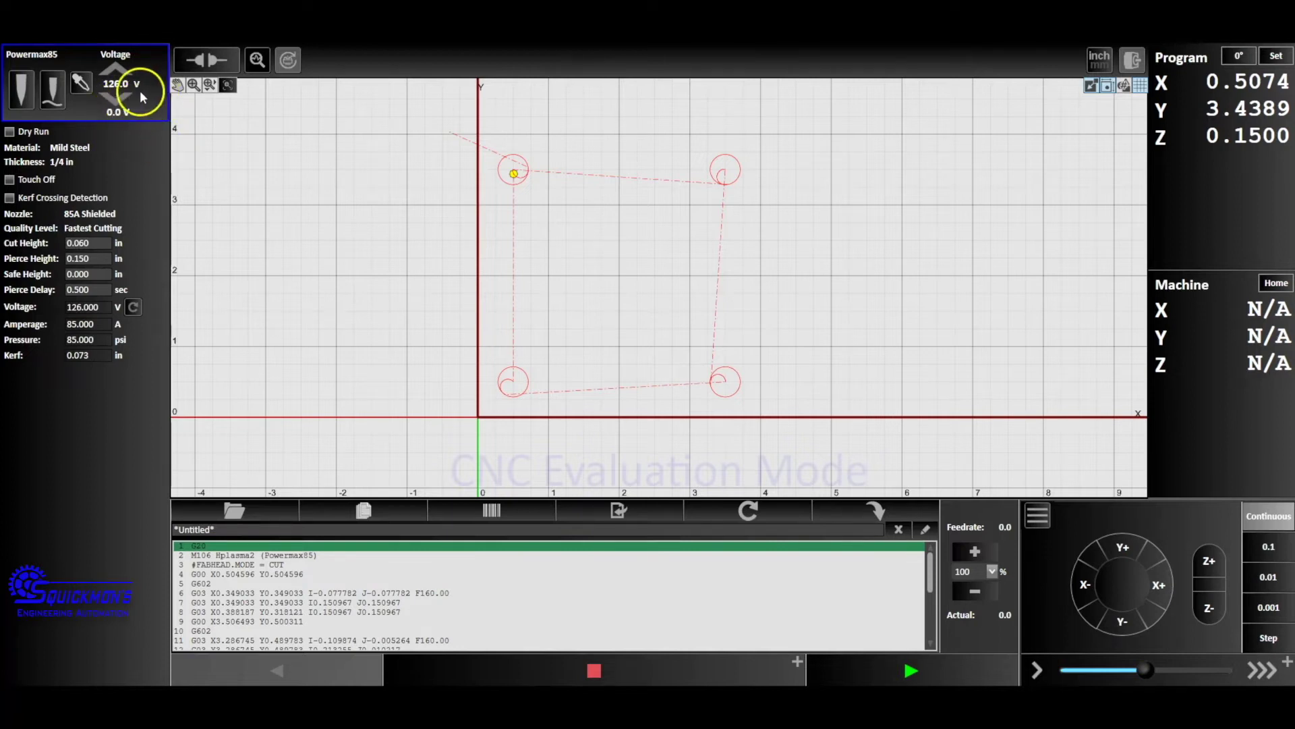
click(120, 84)
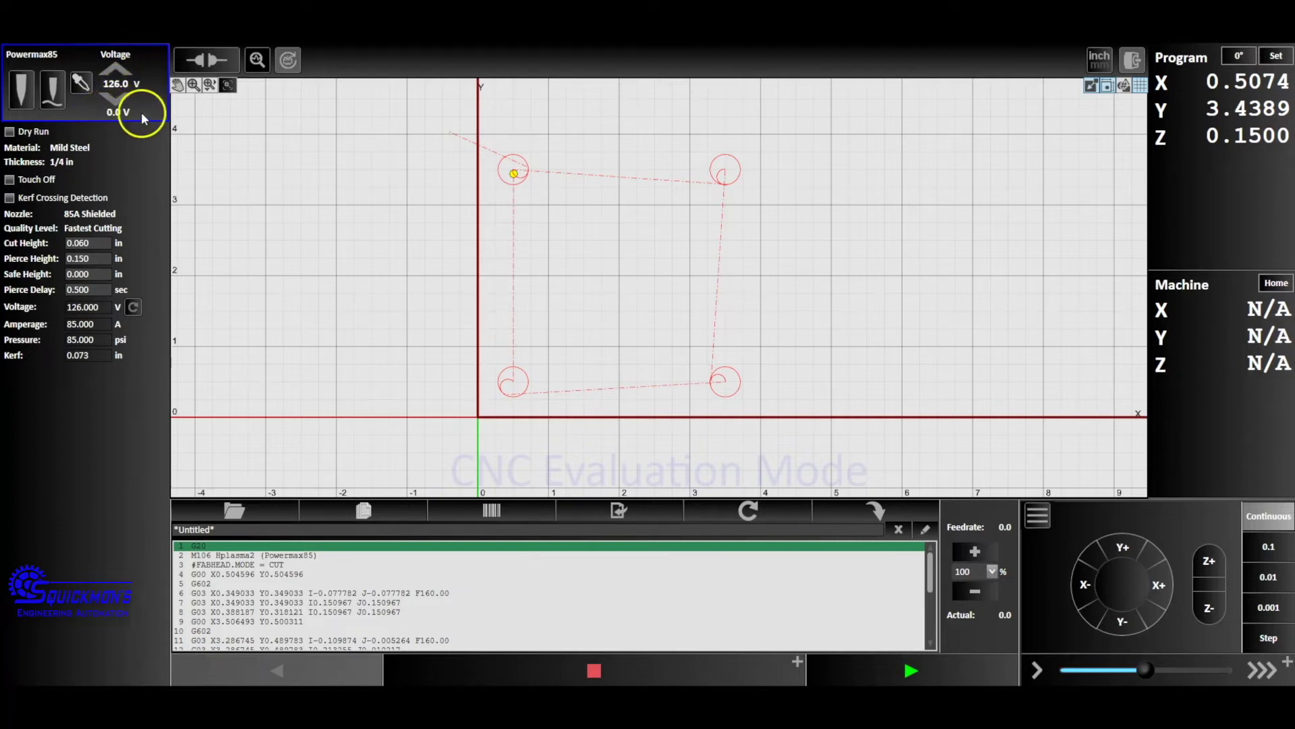
click(62, 100)
click(126, 182)
Run the plate's cut program to its last line, check the voltage set point, then return to CAM
click(917, 670)
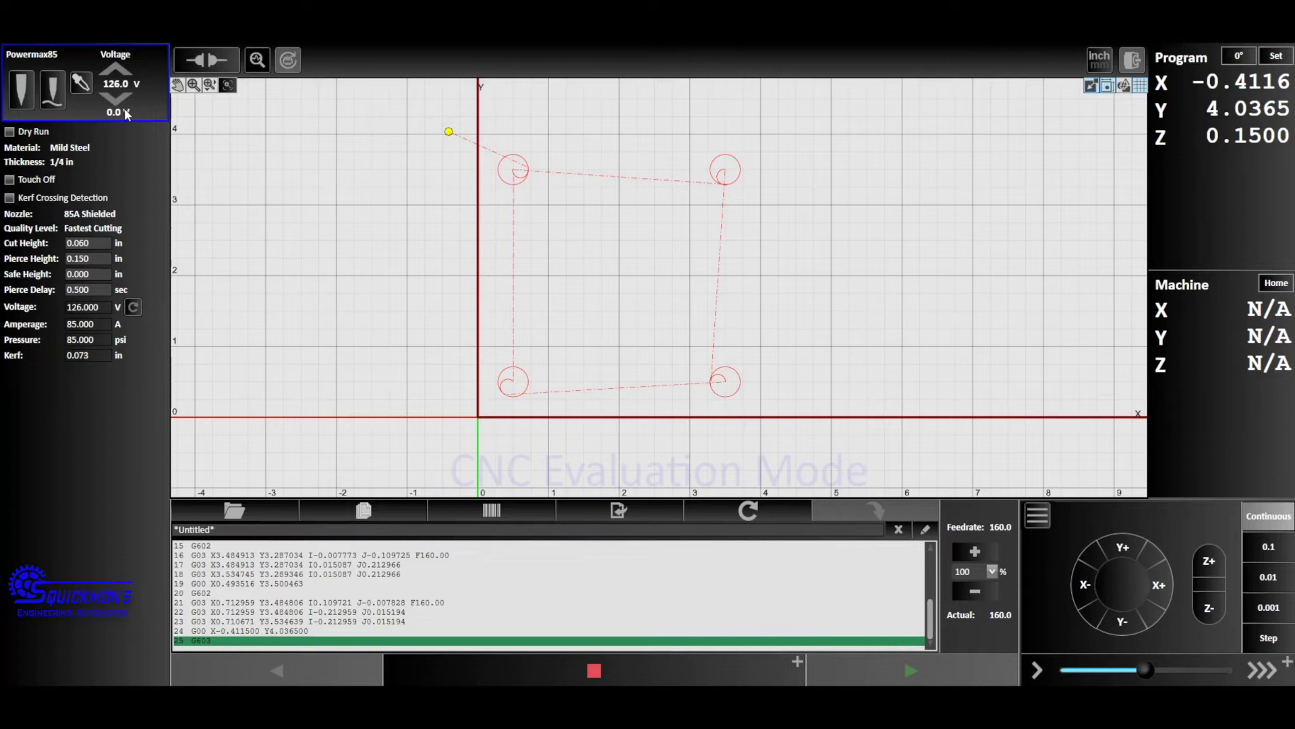
click(112, 104)
click(122, 83)
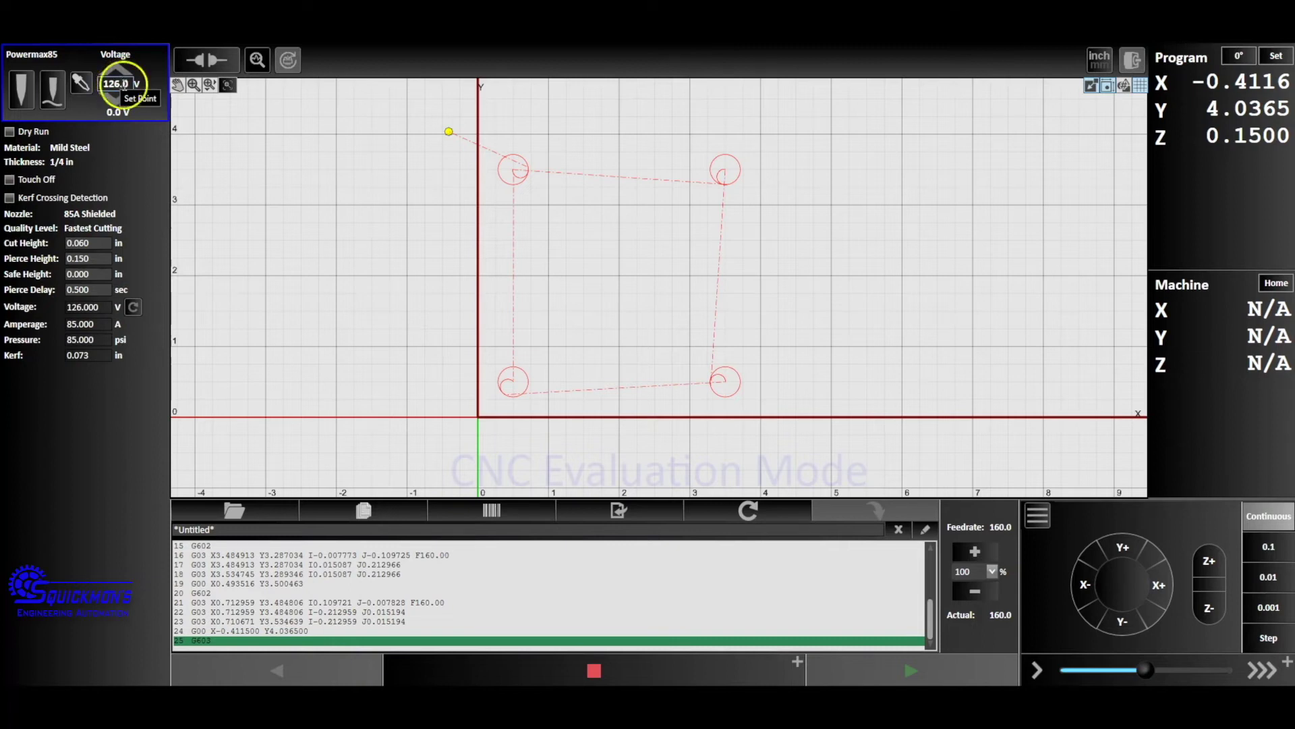
click(112, 105)
click(125, 114)
click(127, 79)
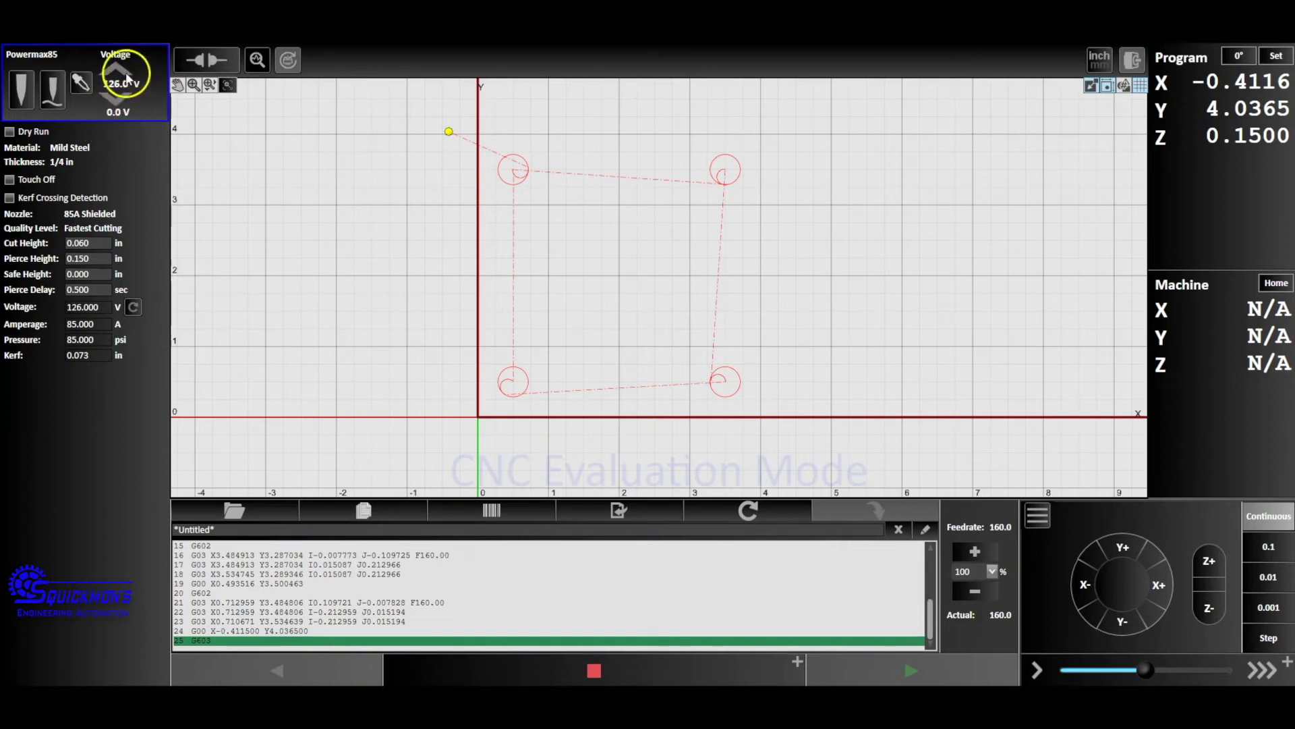
click(349, 55)
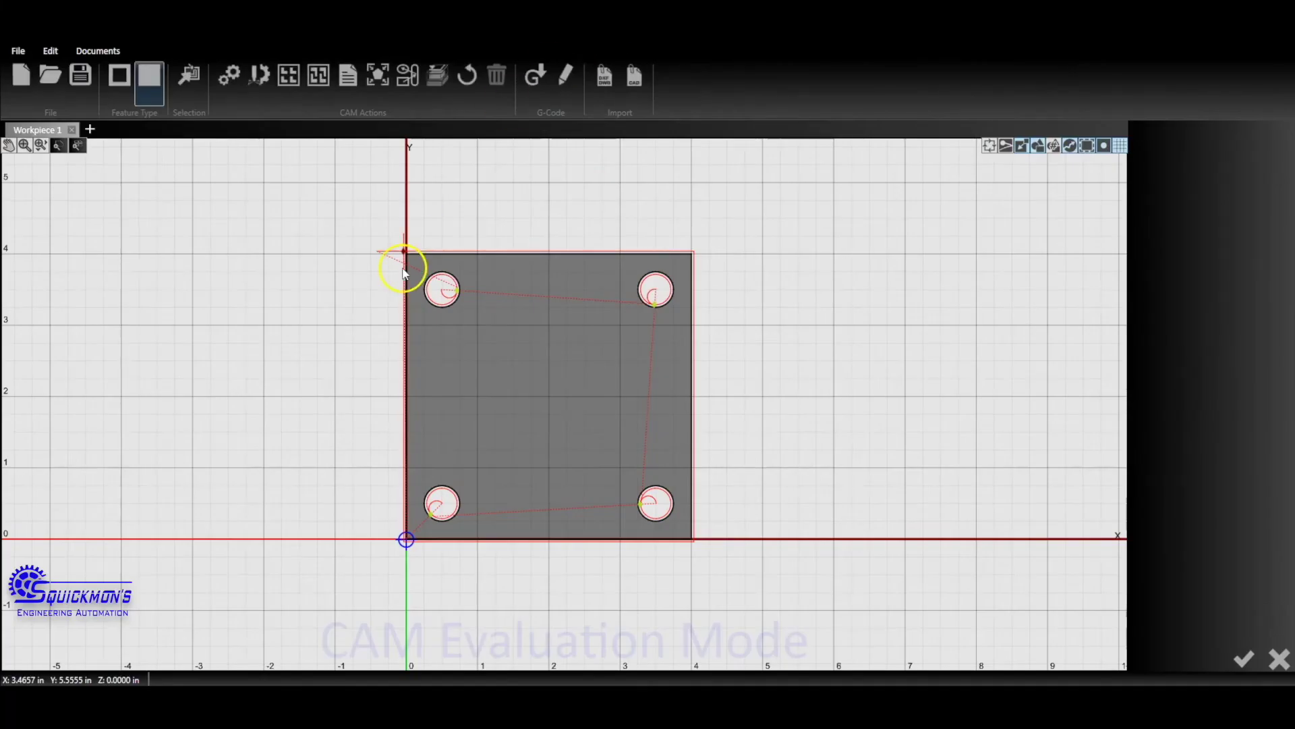
Change the Powermax85 cut voltage from 126 to 131 V and apply it
click(258, 85)
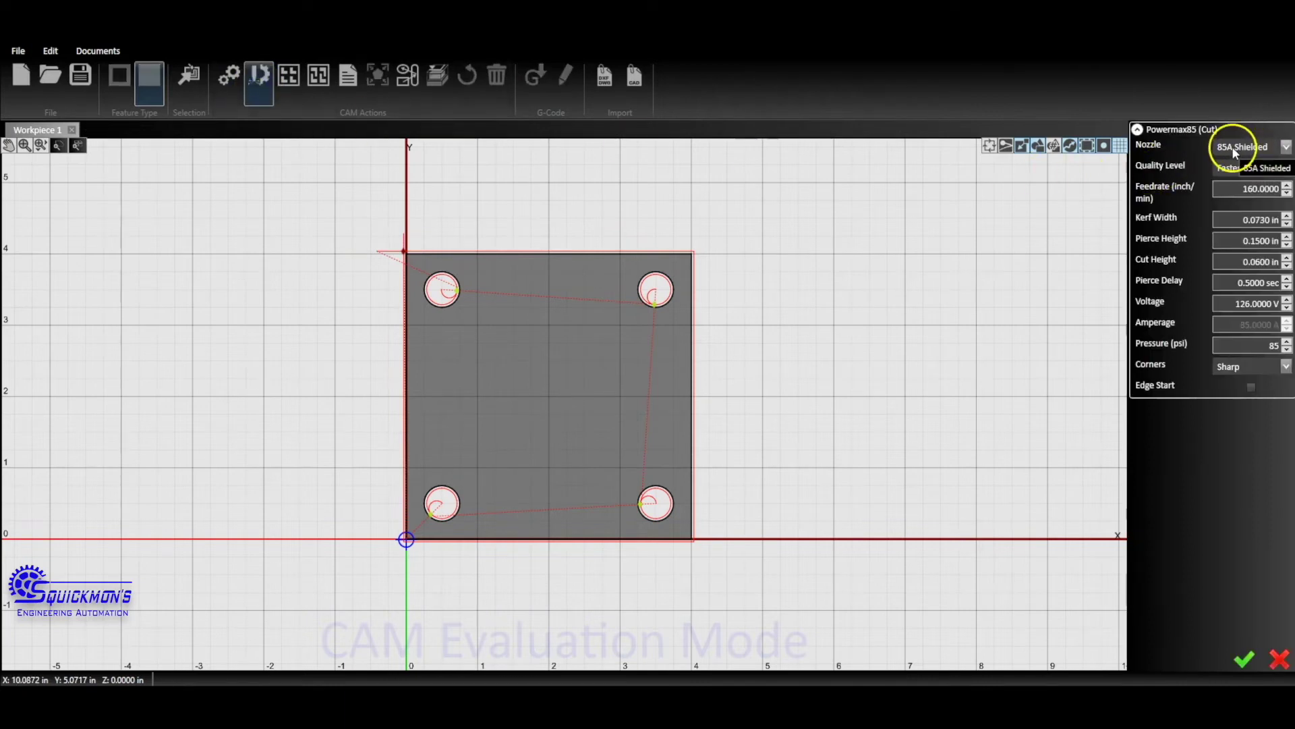
double_click(1256, 304)
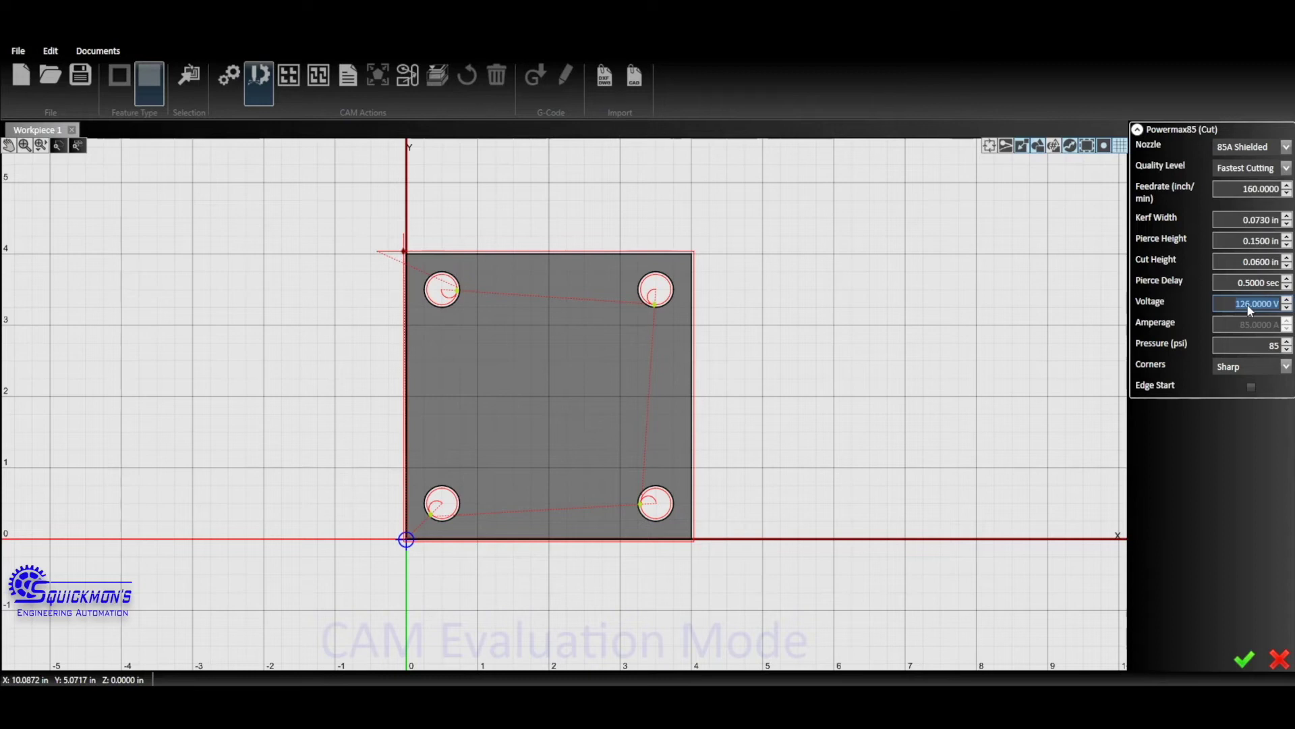
text(131)
click(1224, 660)
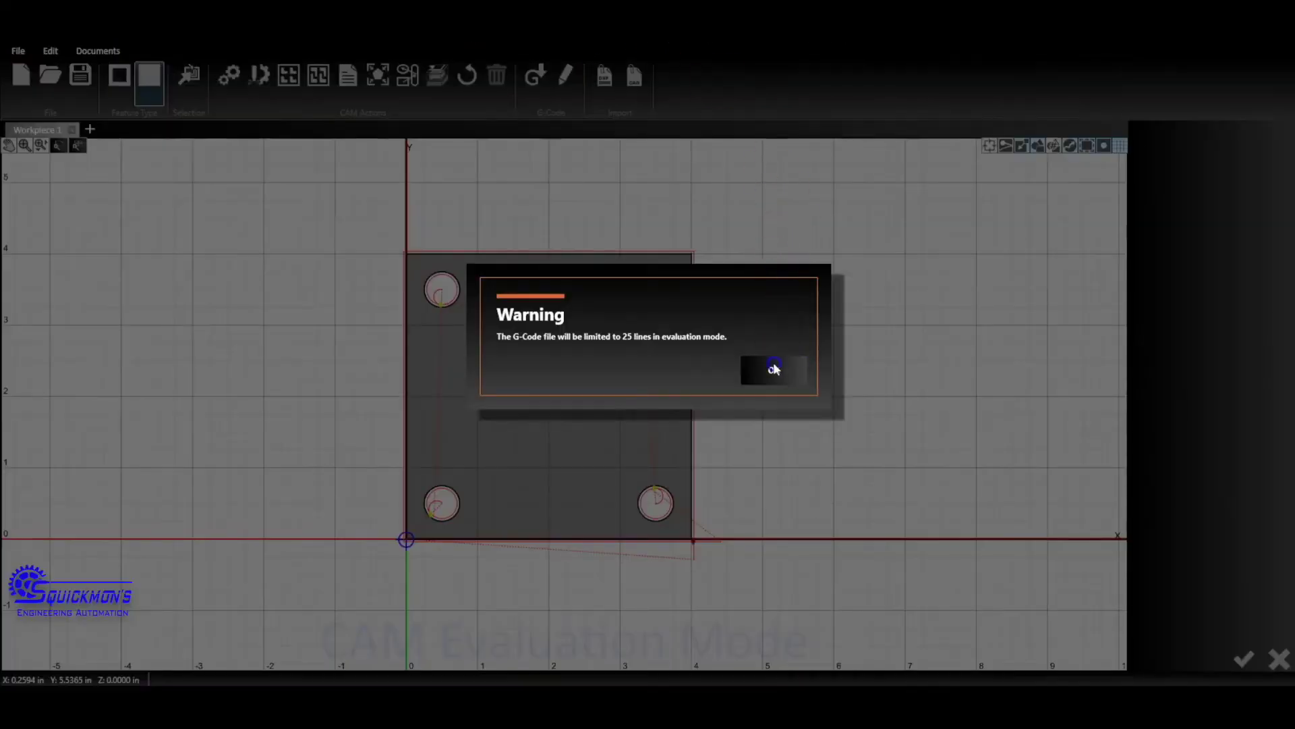
Load the 131 V program into CNC control and zero program X and Y
click(773, 369)
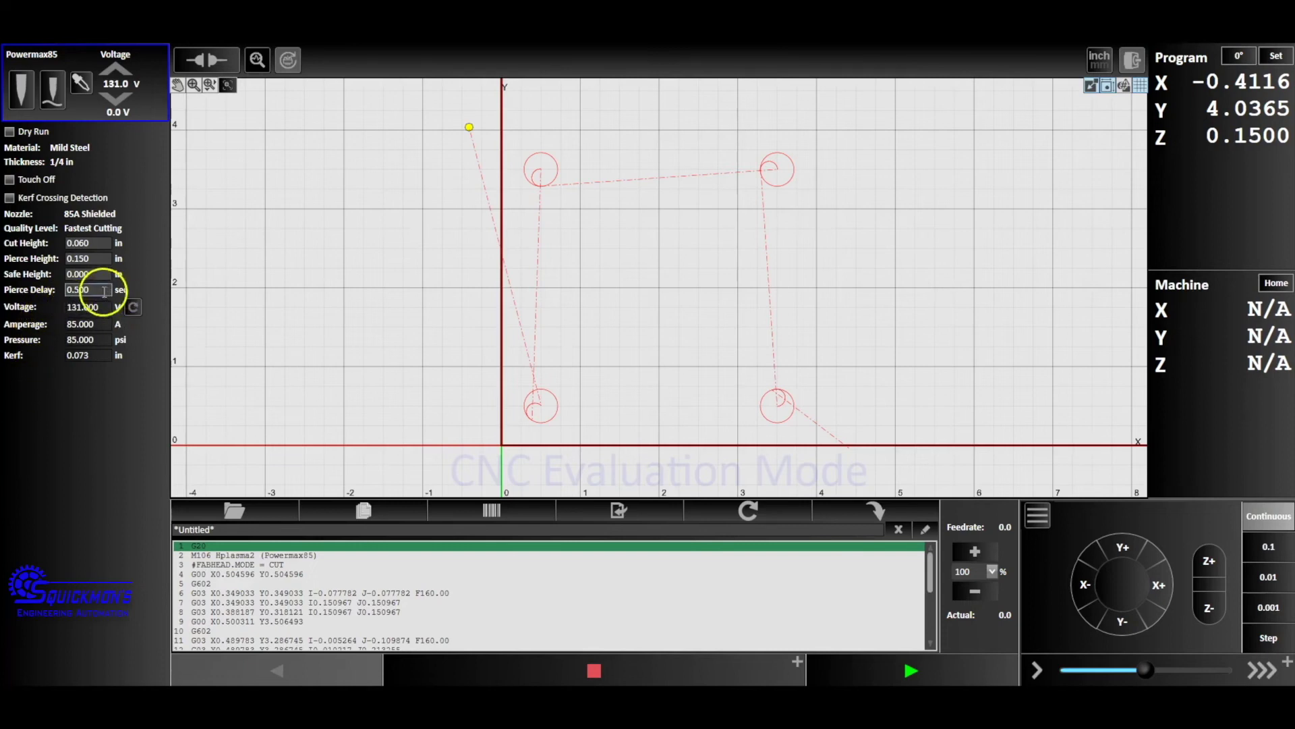
click(71, 305)
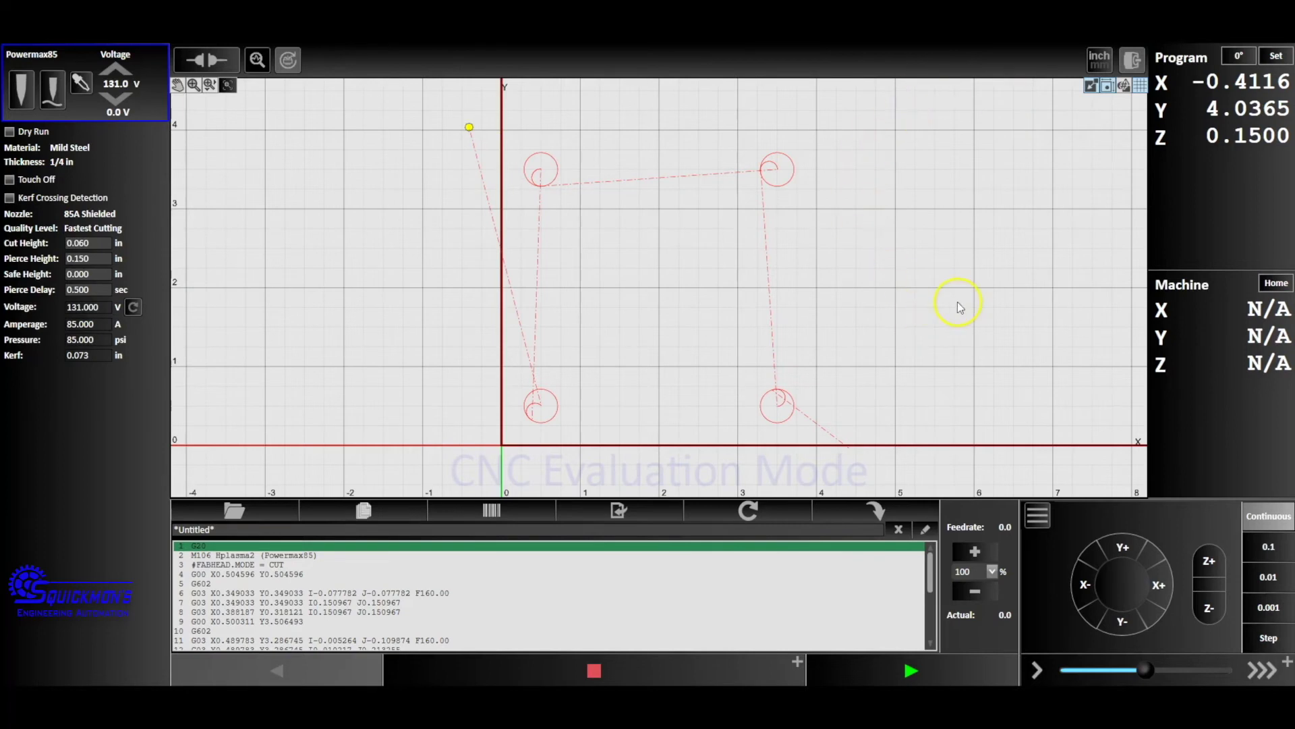
click(1239, 56)
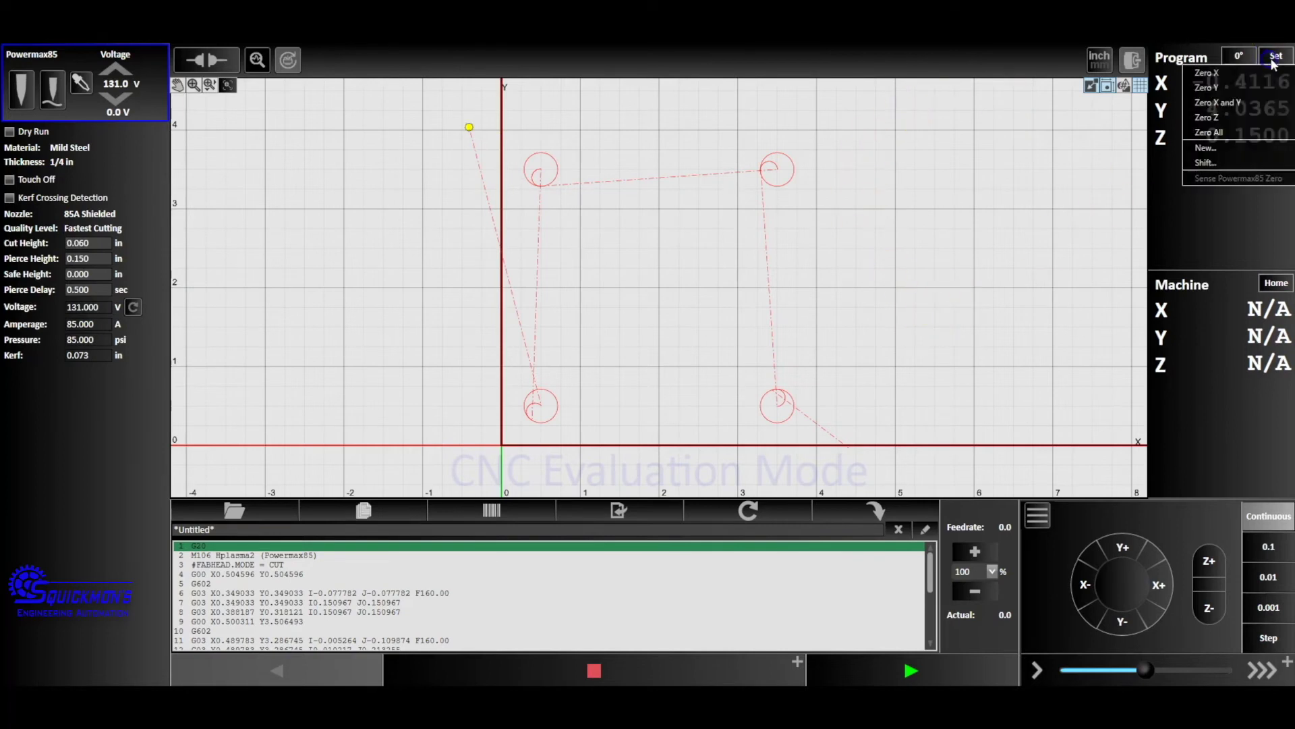
click(1256, 103)
scroll(776, 135, up, 2)
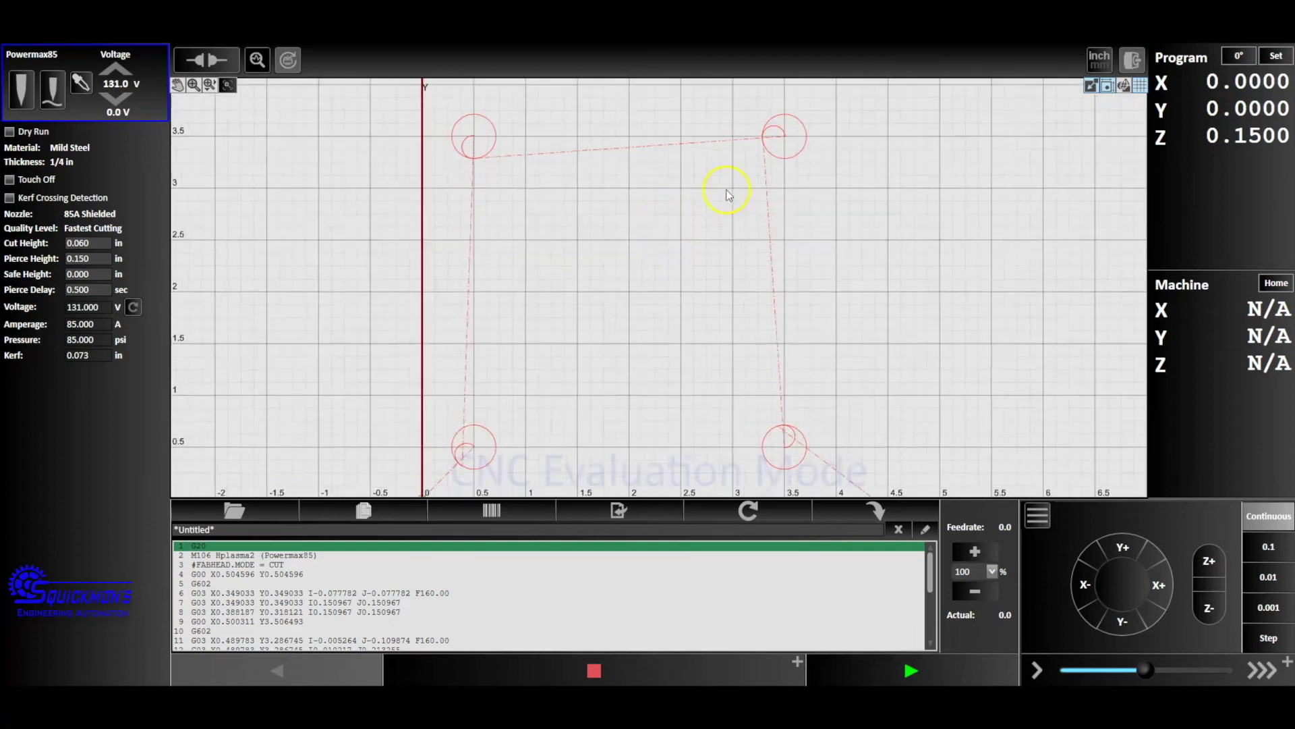
scroll(673, 202, down, 3)
scroll(717, 179, up, 1)
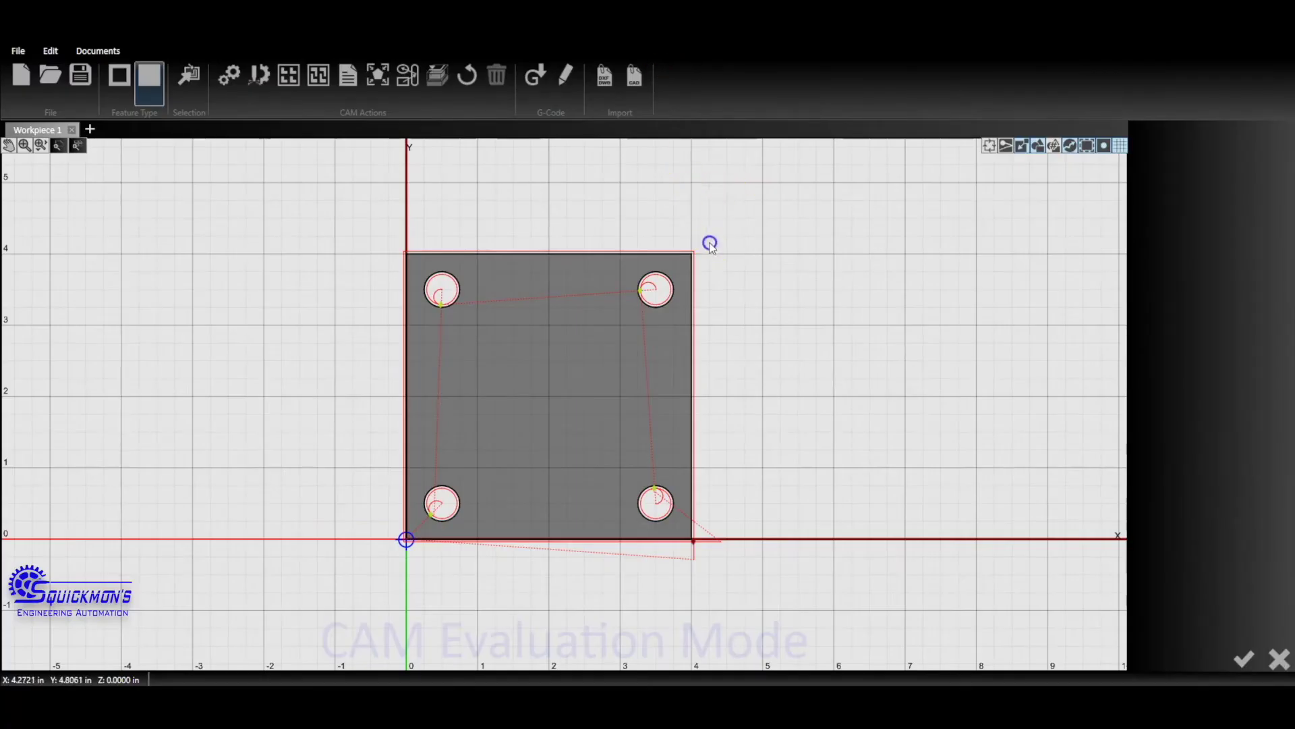
Copy the whole four-hole plate and place the copy to the right of the original
drag(710, 244, 332, 603)
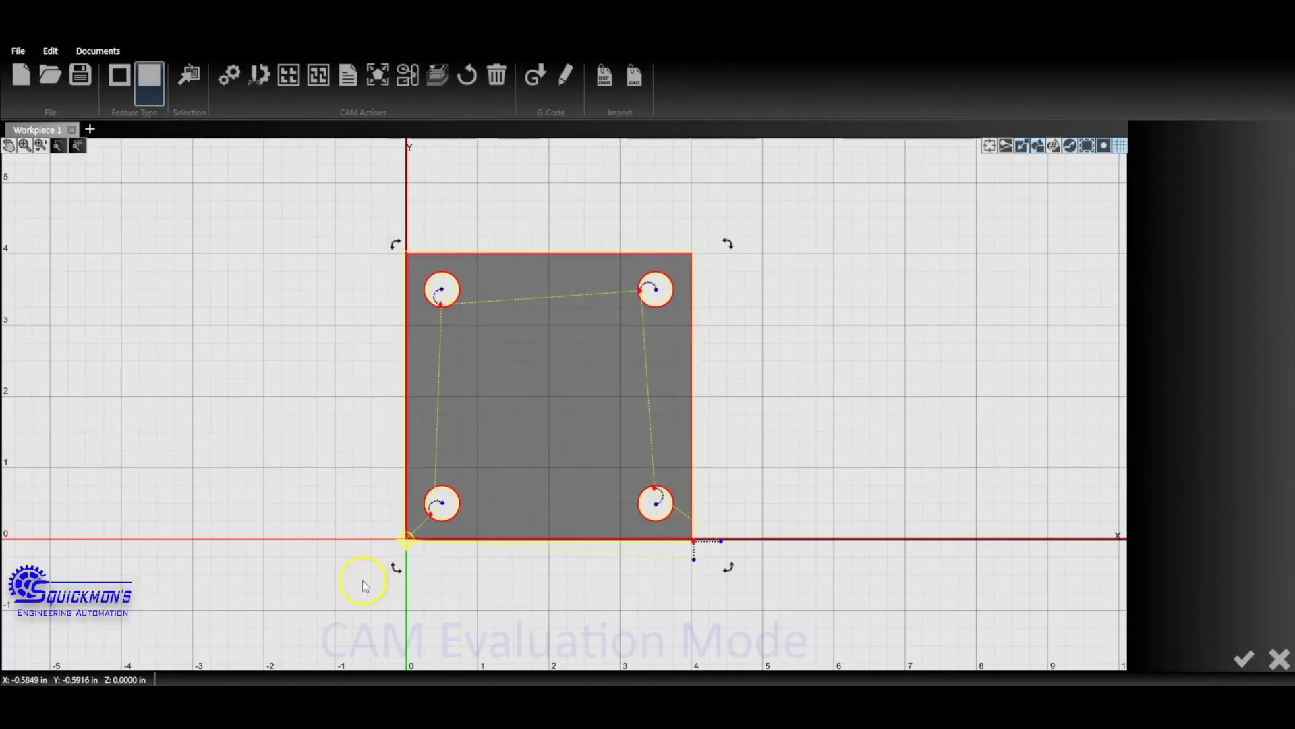
key(ctrl+c)
key(ctrl+v)
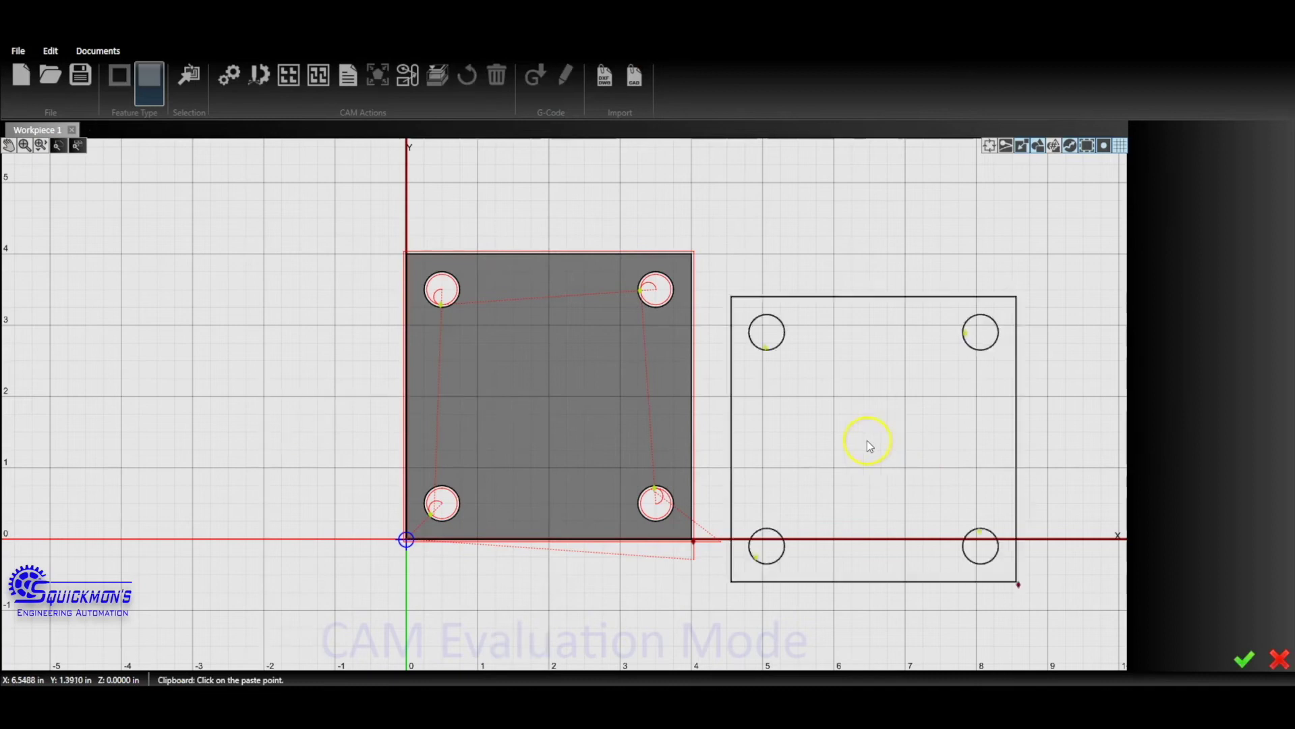
click(859, 395)
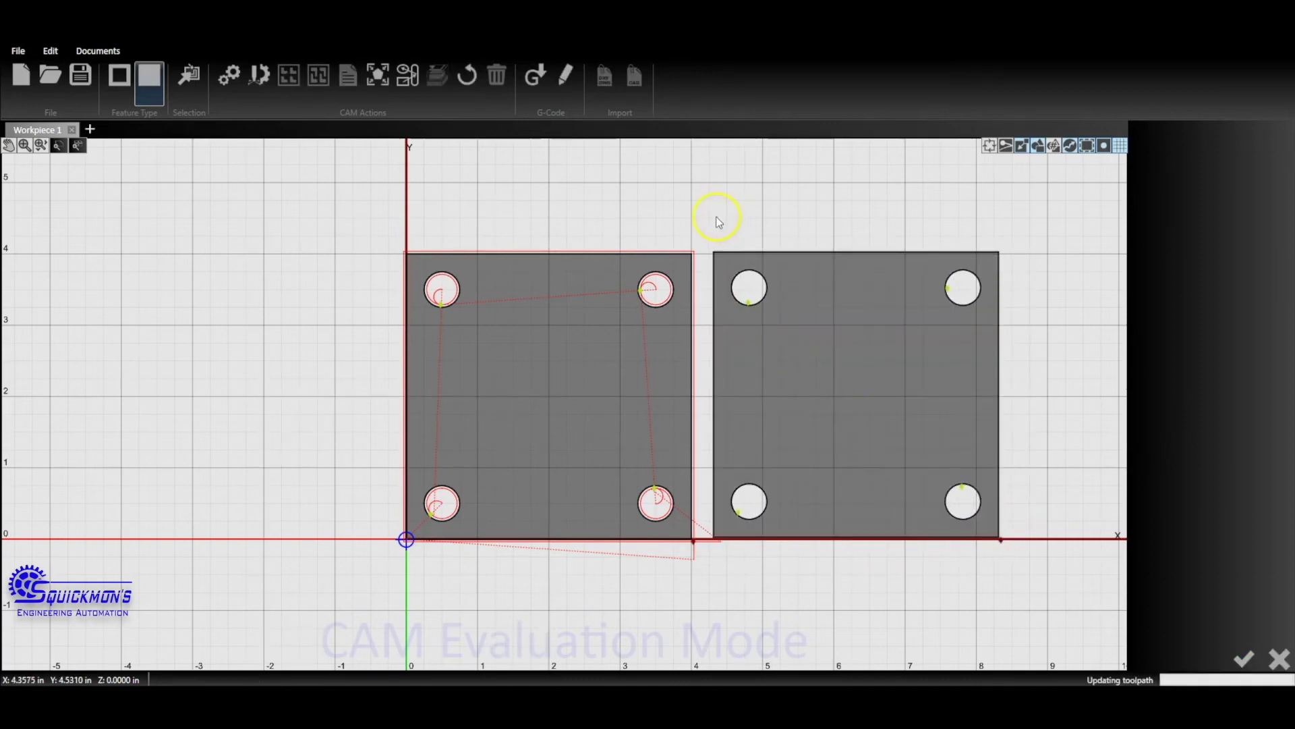
Delete the original left plate and send the remaining plate for cutting
drag(702, 217, 255, 605)
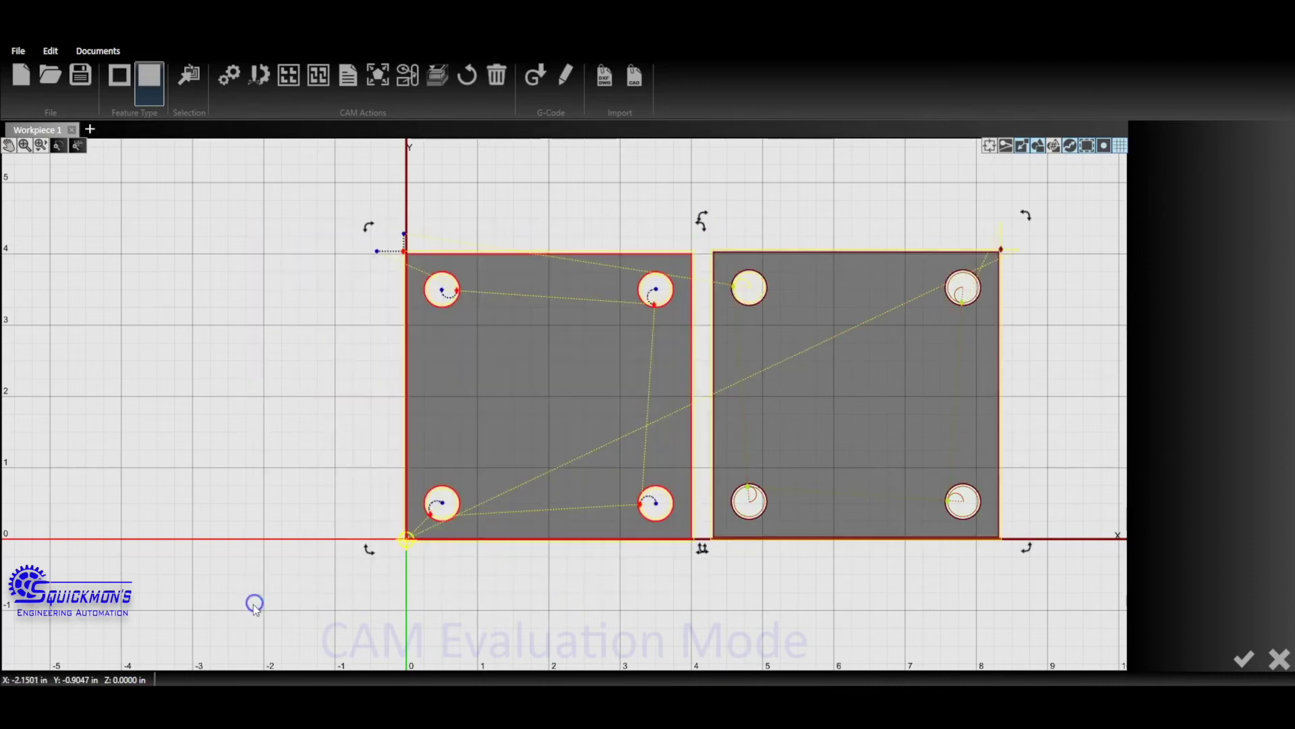
click(493, 194)
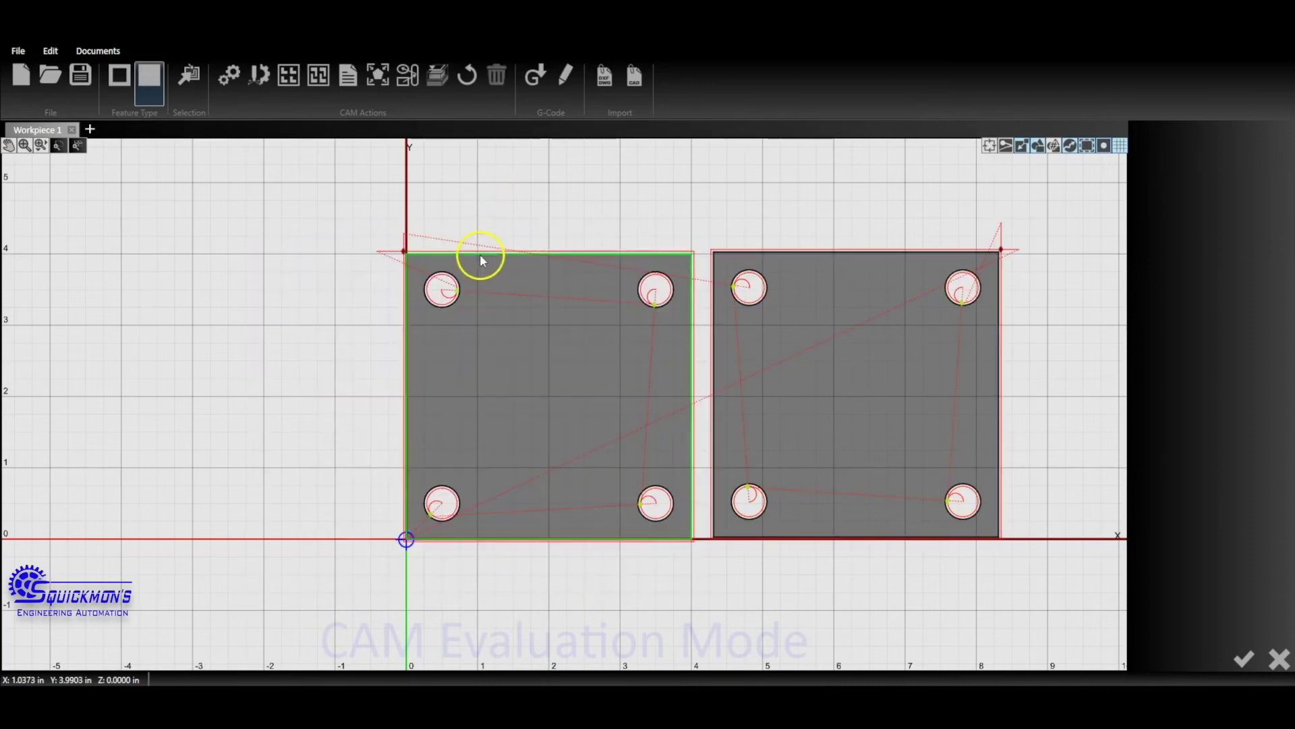
click(480, 253)
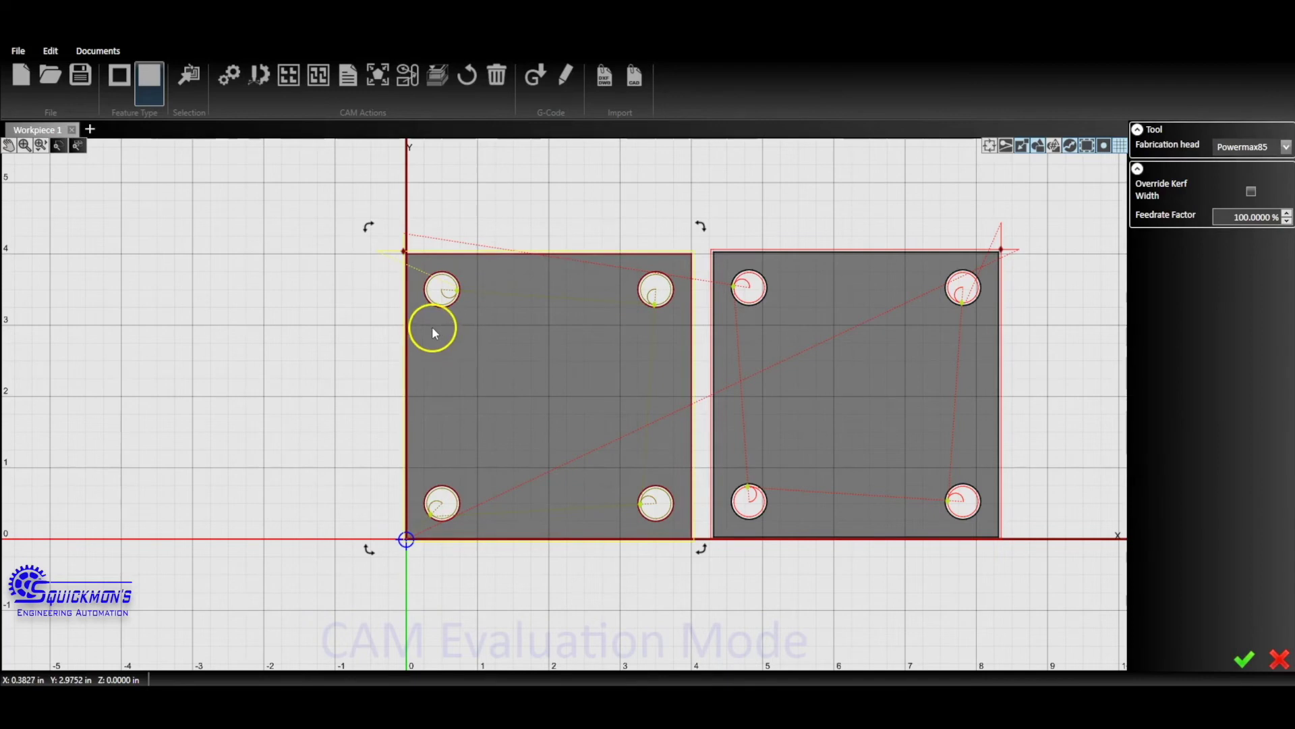
key(Delete)
click(714, 87)
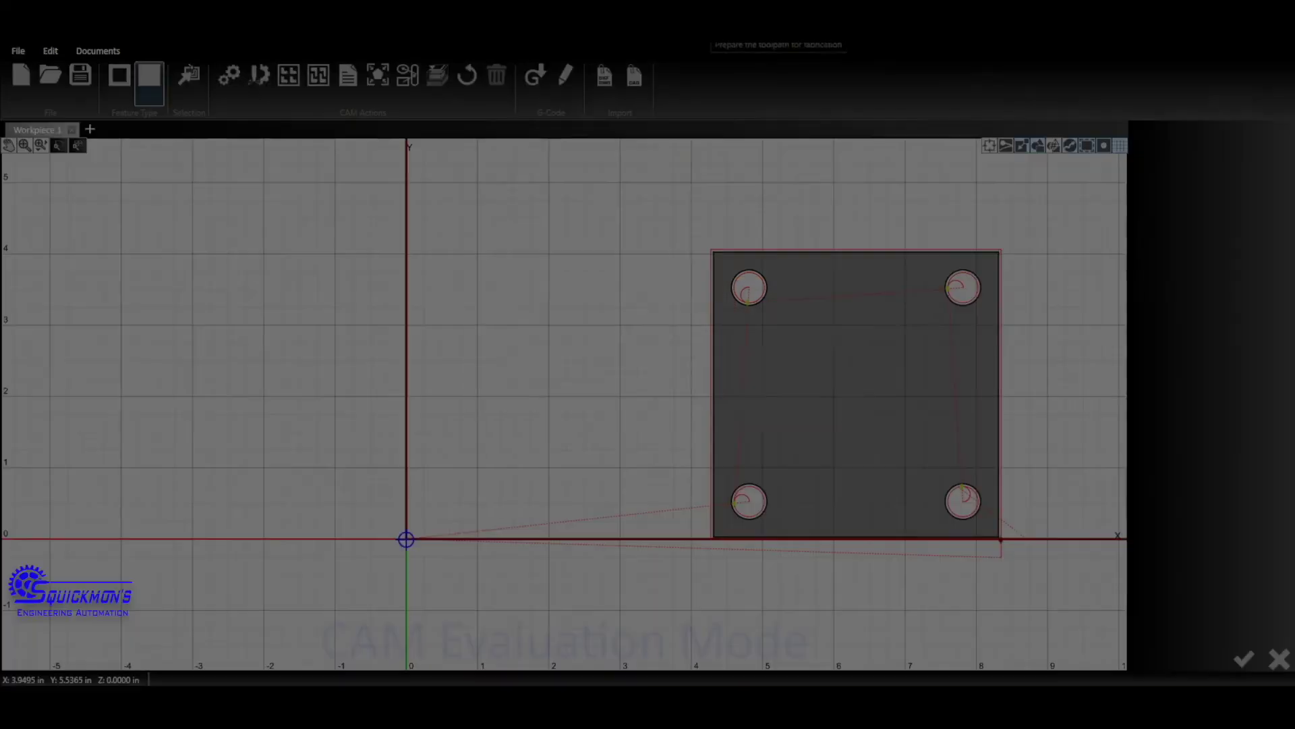
Accept the line-limit warning, enable torch height control, and run the second plate's program
click(770, 370)
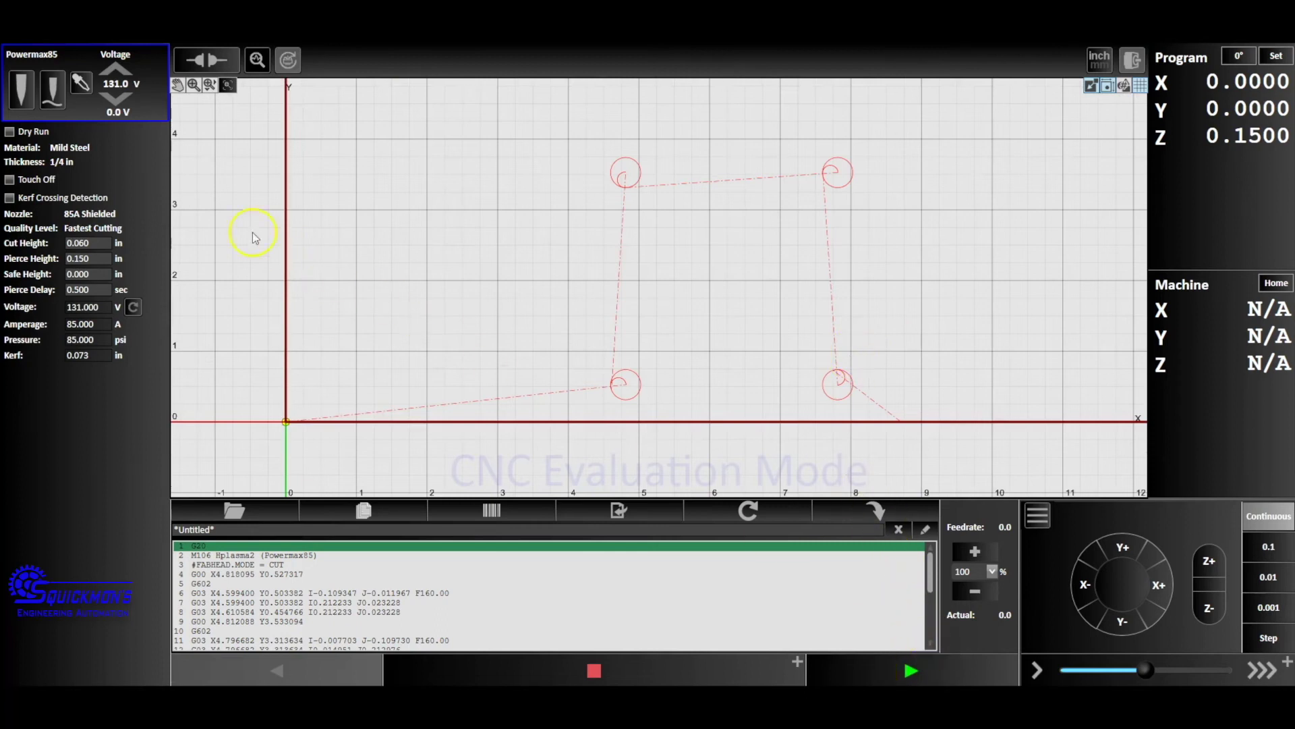
click(54, 92)
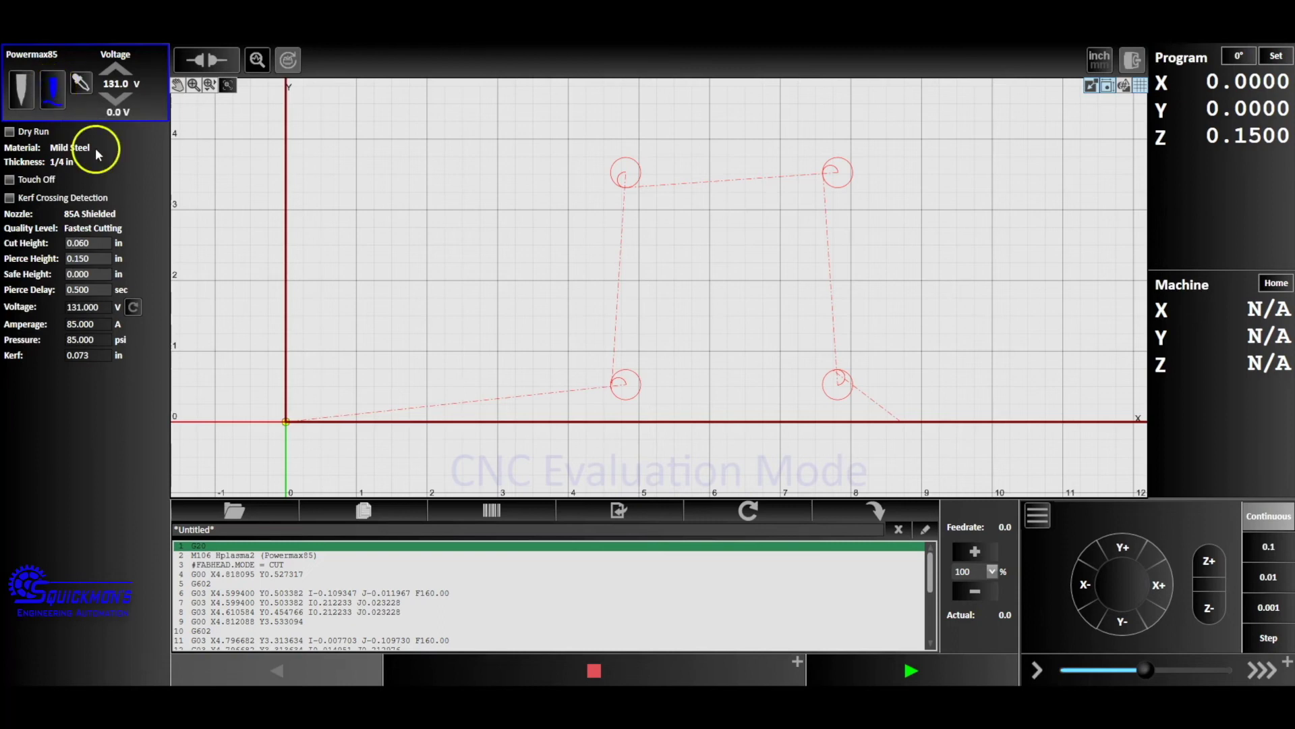
click(912, 670)
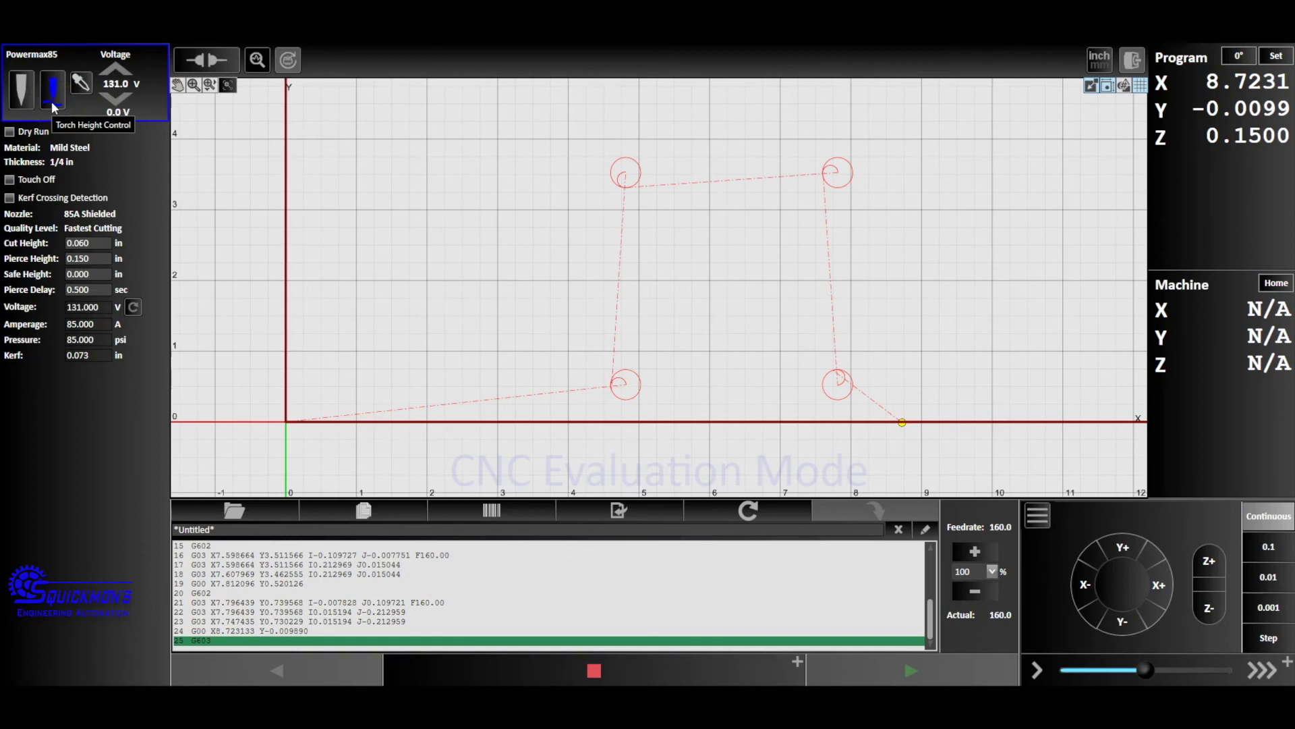
Tick the Kerf Crossing Detection checkbox in the left parameter panel
click(10, 199)
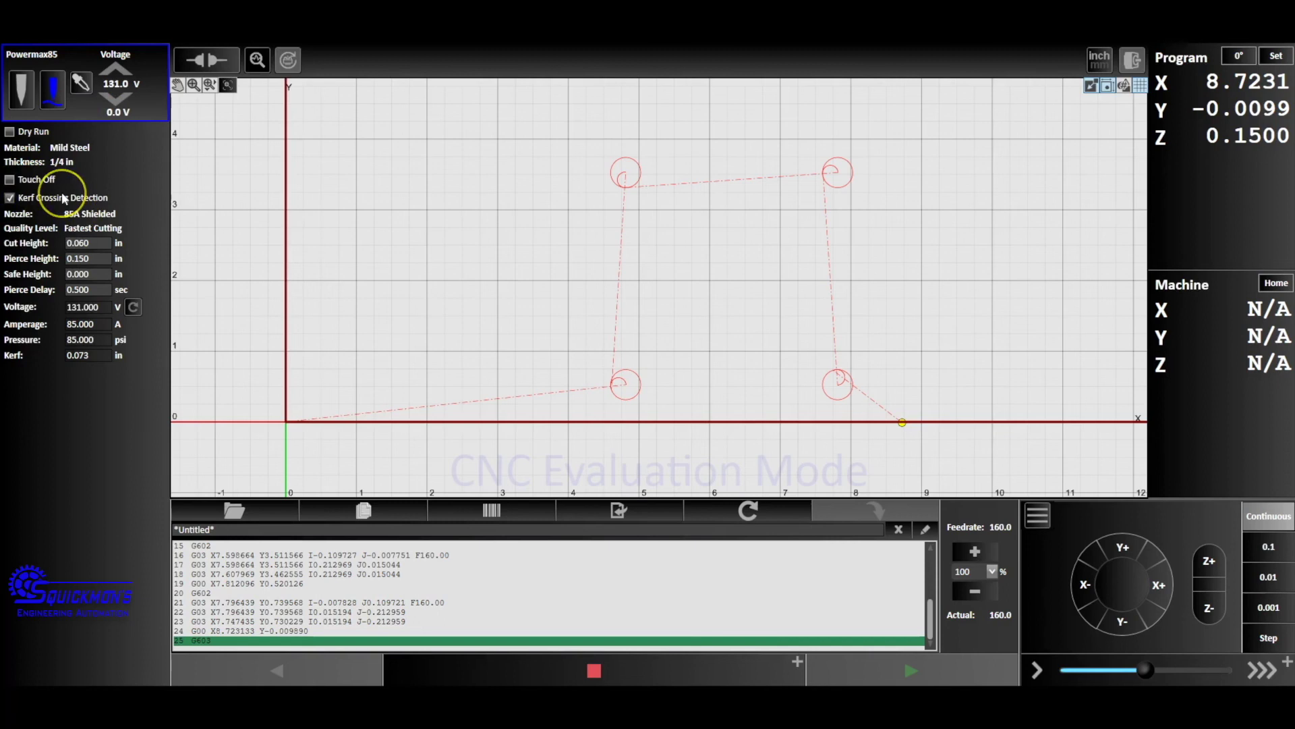